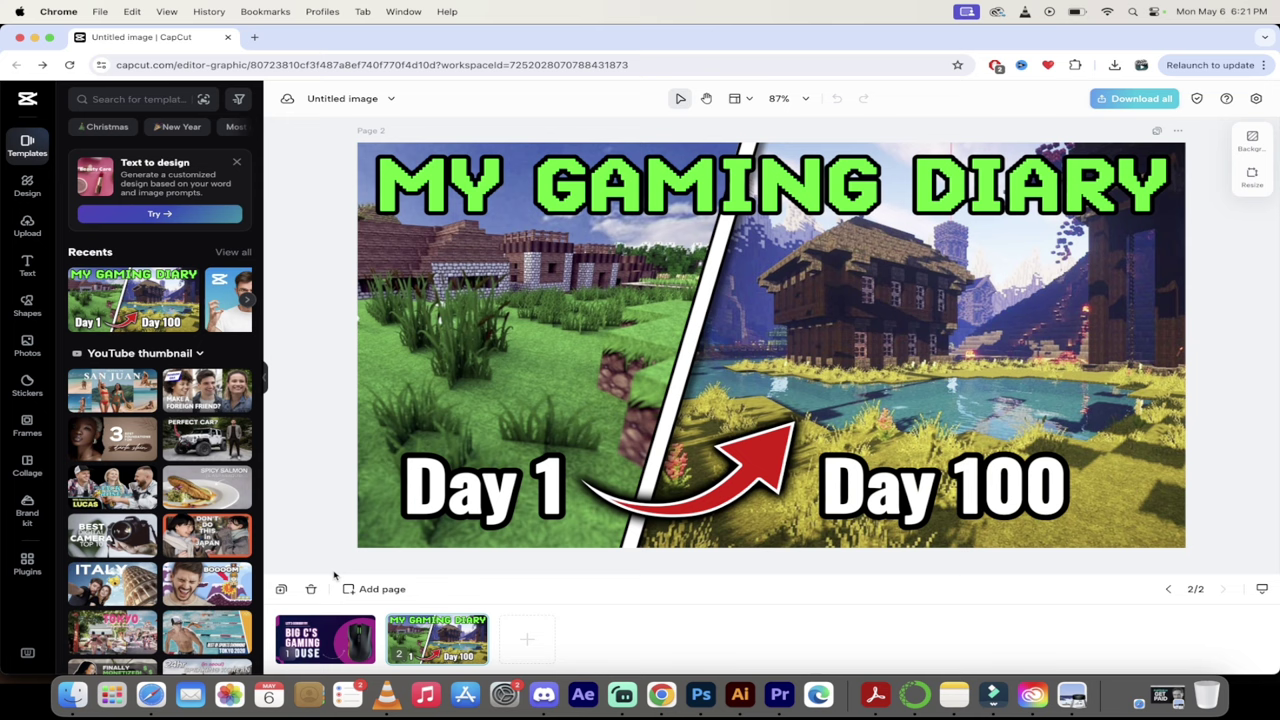
Show page 1, the BIG C'S GAMING MOUSE thumbnail, on the canvas
left_click(330, 632)
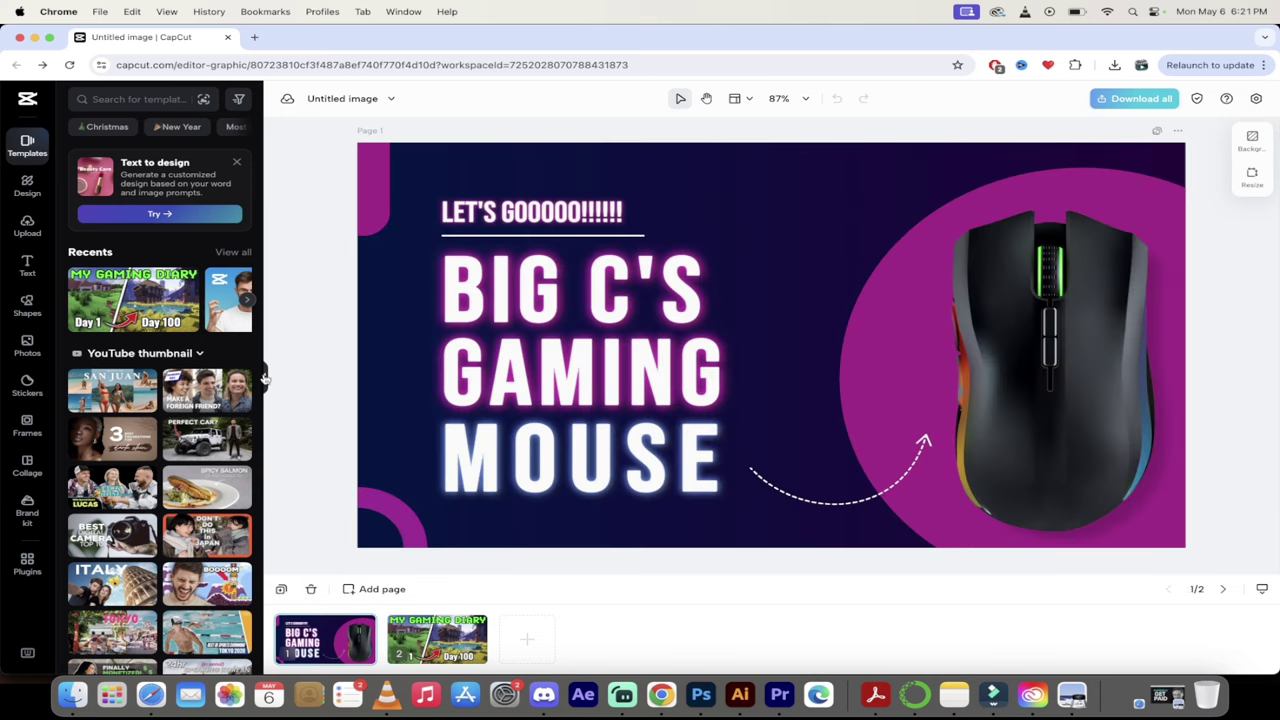
scroll(122, 512, "down", 3)
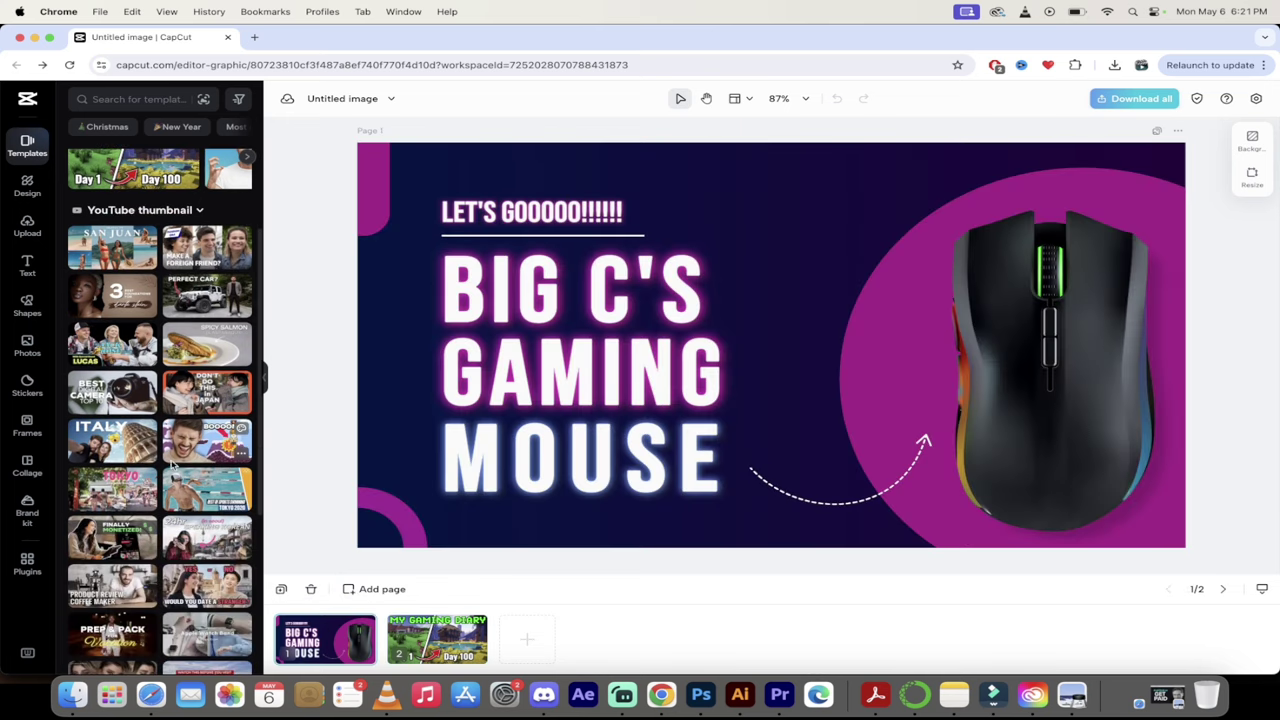
Add the ITALY travel template to the design as a new page
scroll(172, 462, "down", 1)
left_click(115, 400)
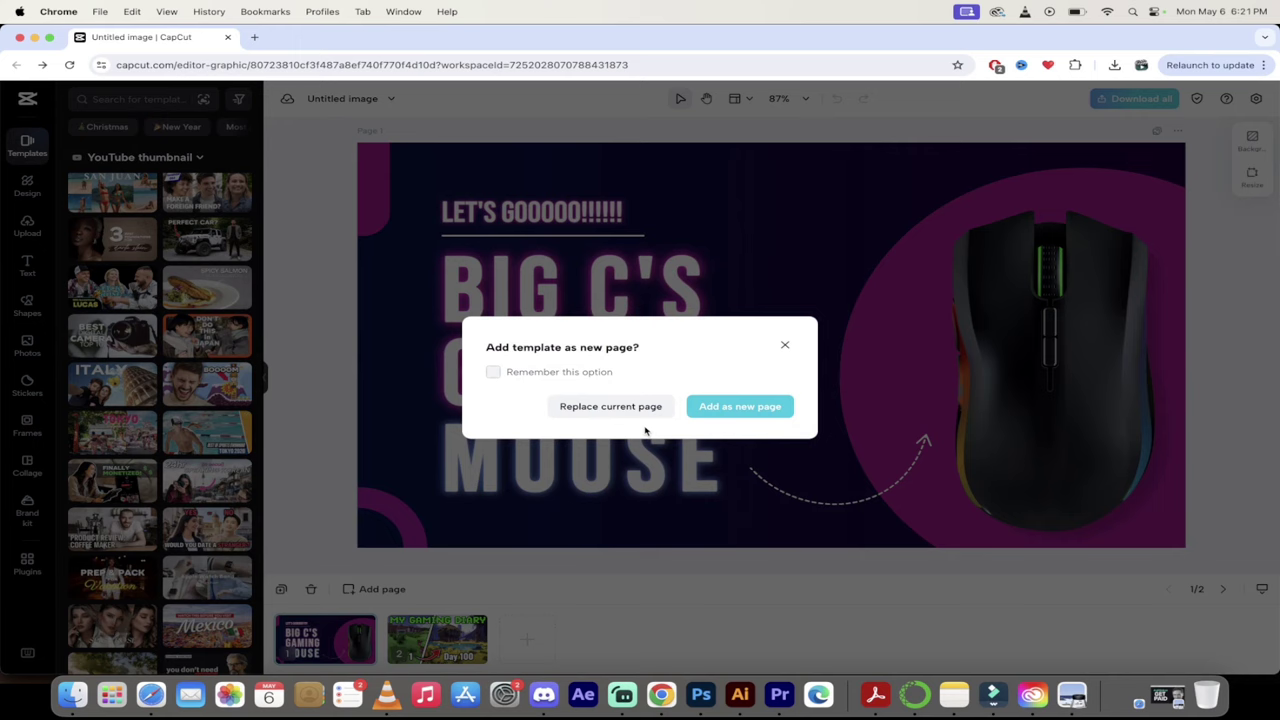
left_click(740, 407)
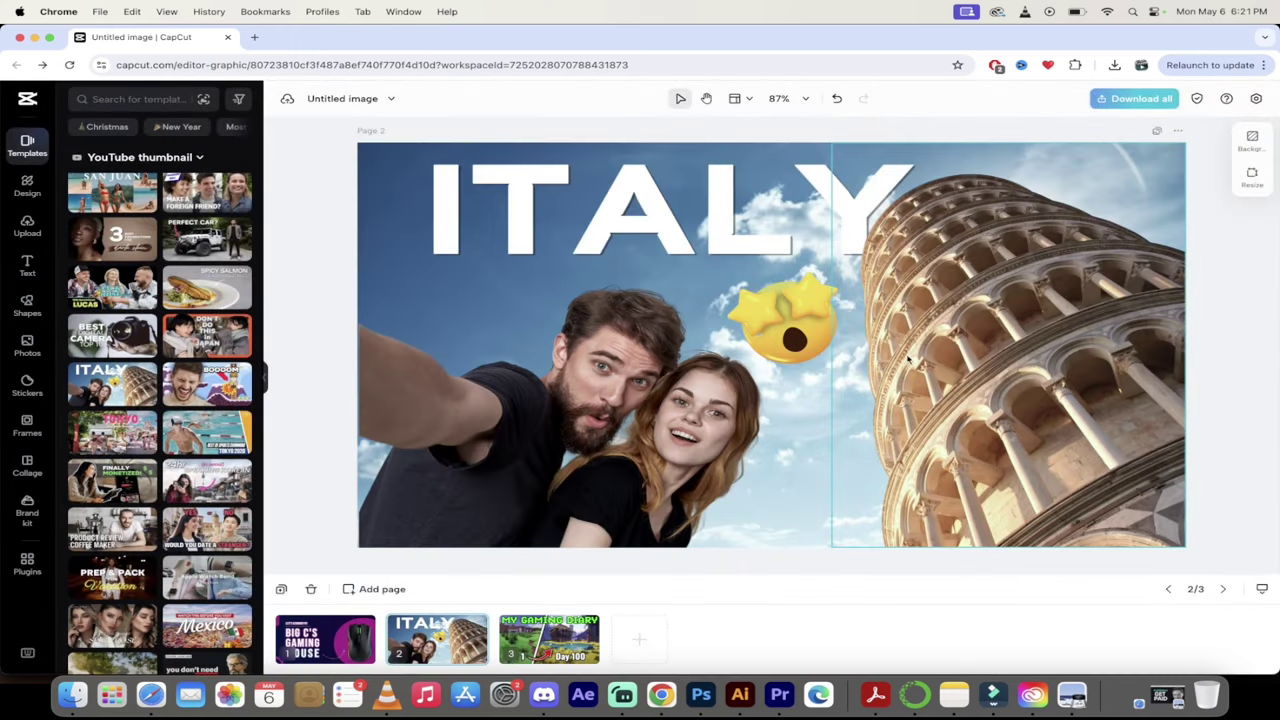
scroll(242, 482, "down", 2)
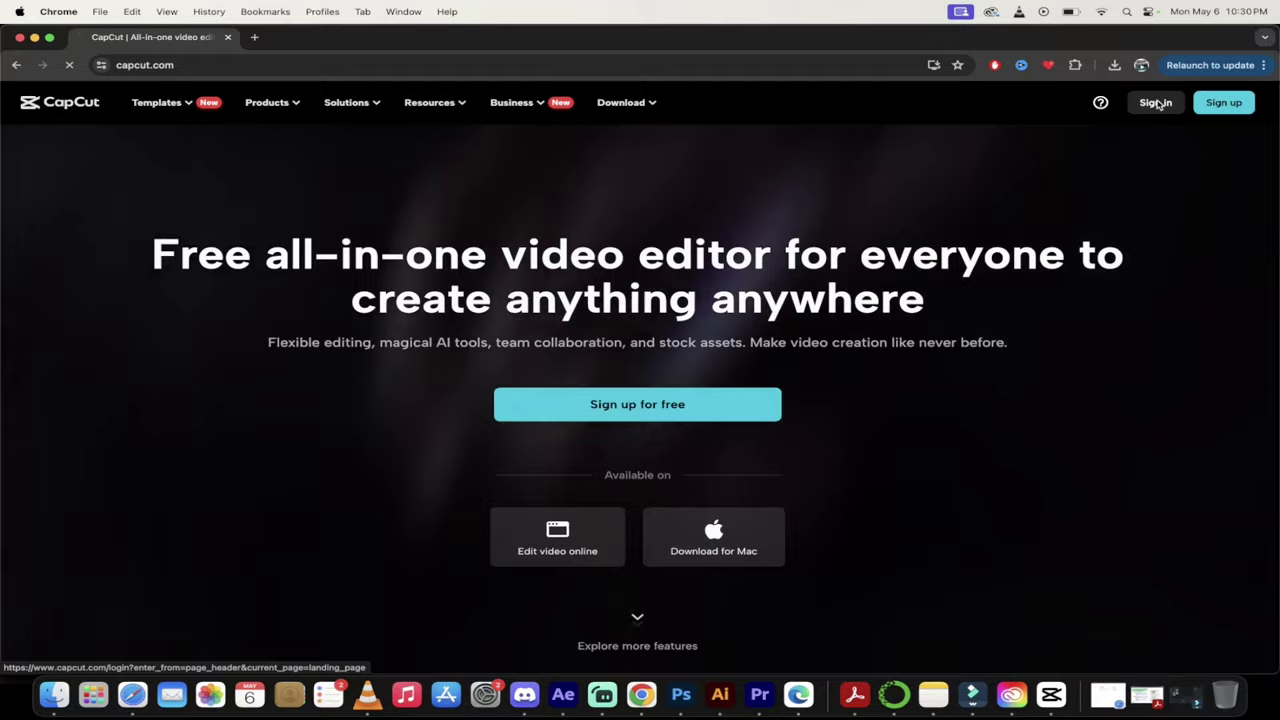
Sign in to capcut.com with the saved Google account
left_click(1157, 103)
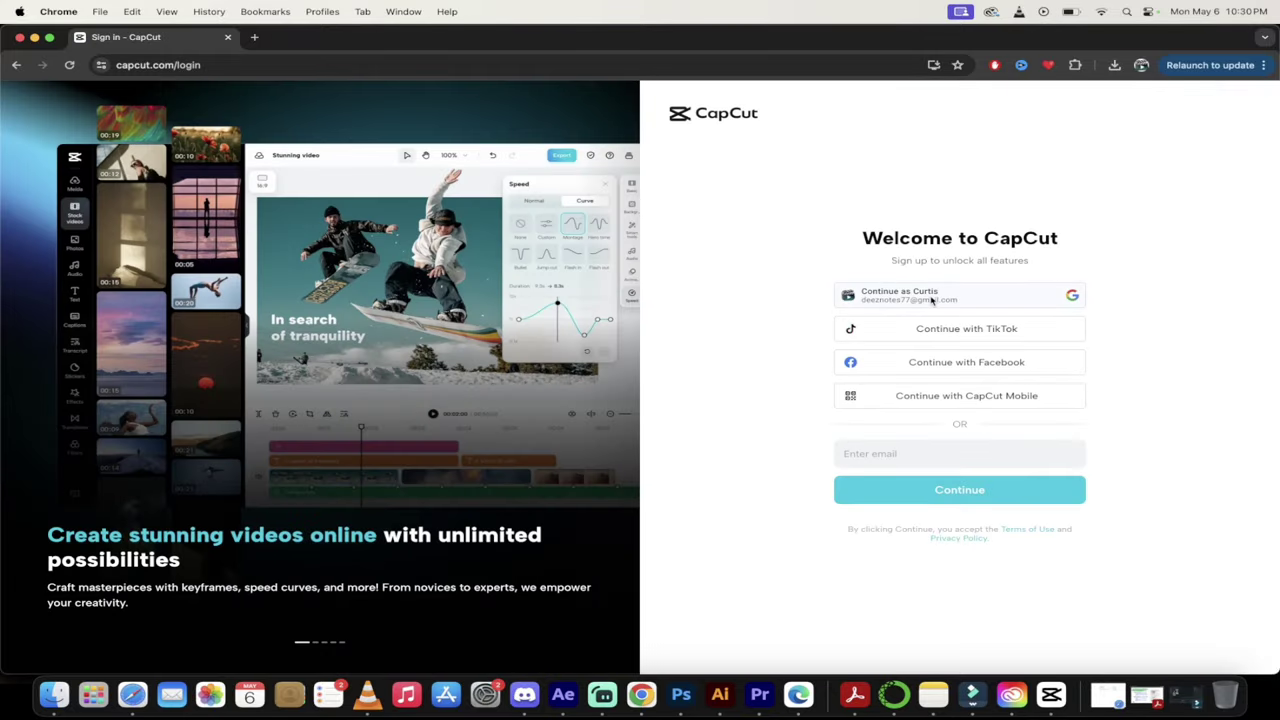
left_click(931, 300)
left_click(600, 384)
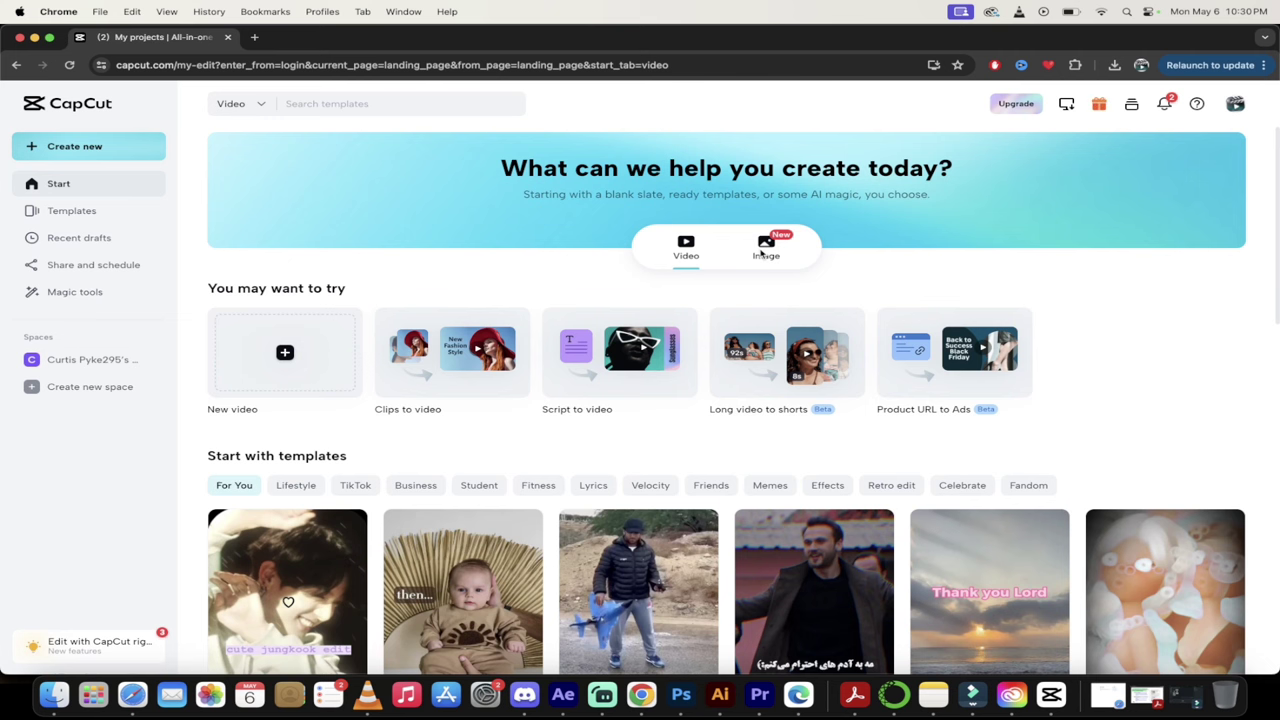
Switch to Image designs and start a blank YouTube-thumbnail design
left_click(768, 253)
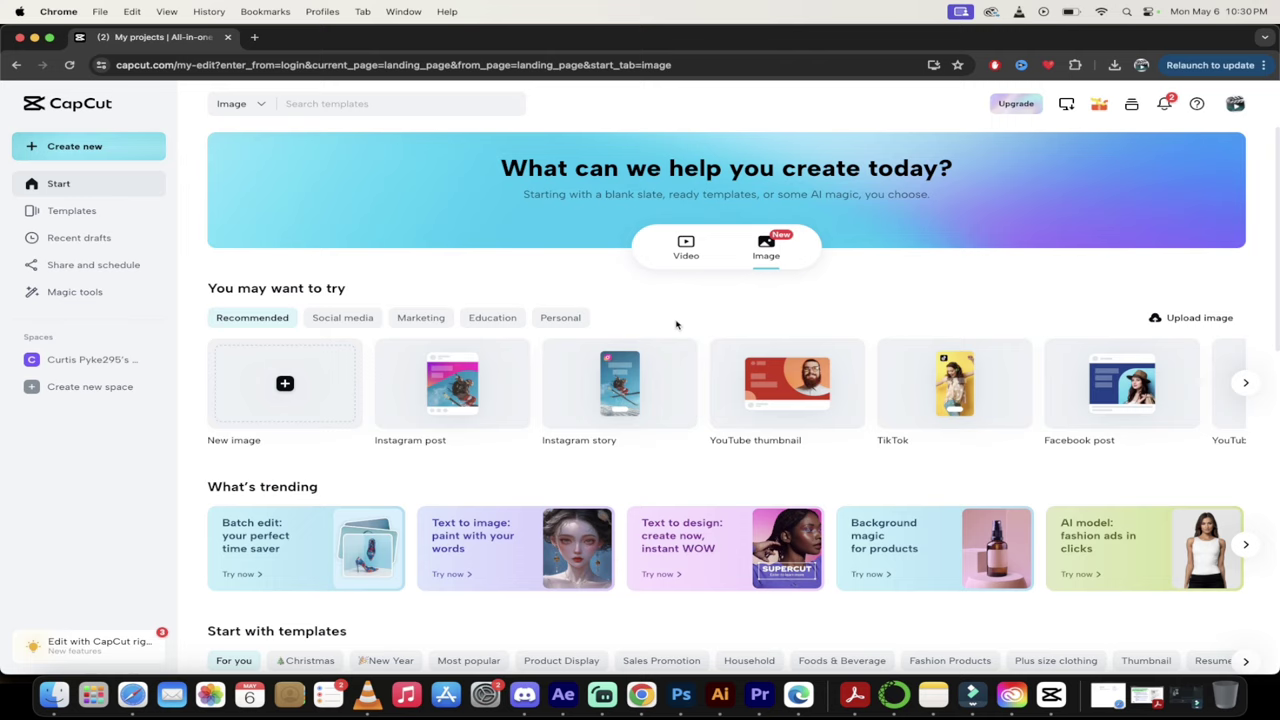
scroll(677, 323, "down", 2)
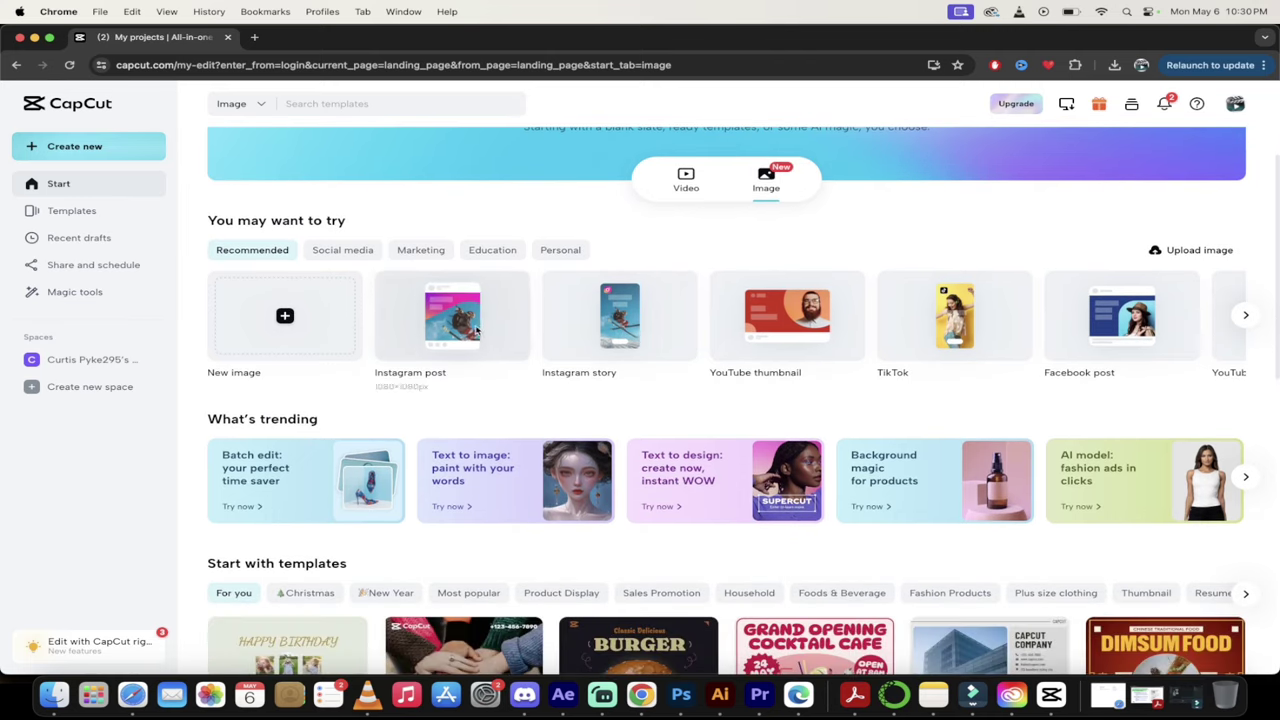
scroll(310, 421, "down", 1)
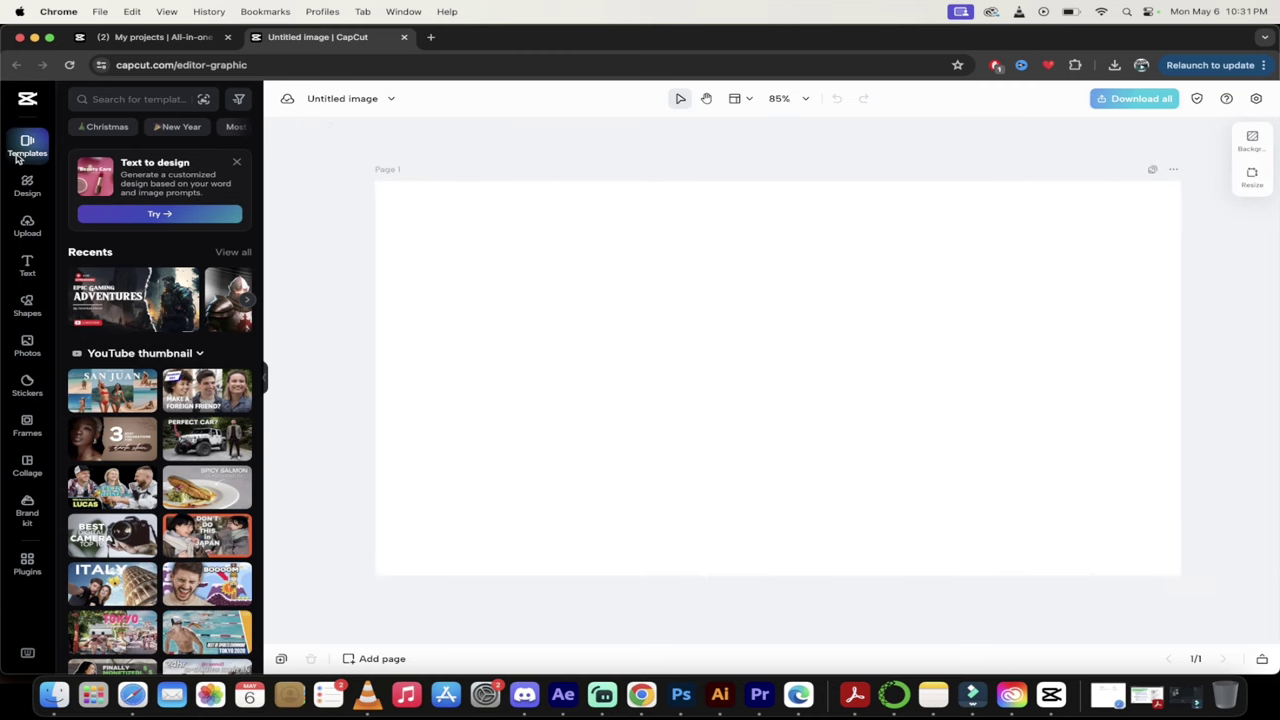
Scroll through the YouTube thumbnail templates to find the $300 STEAK!! design
scroll(216, 464, "down", 5)
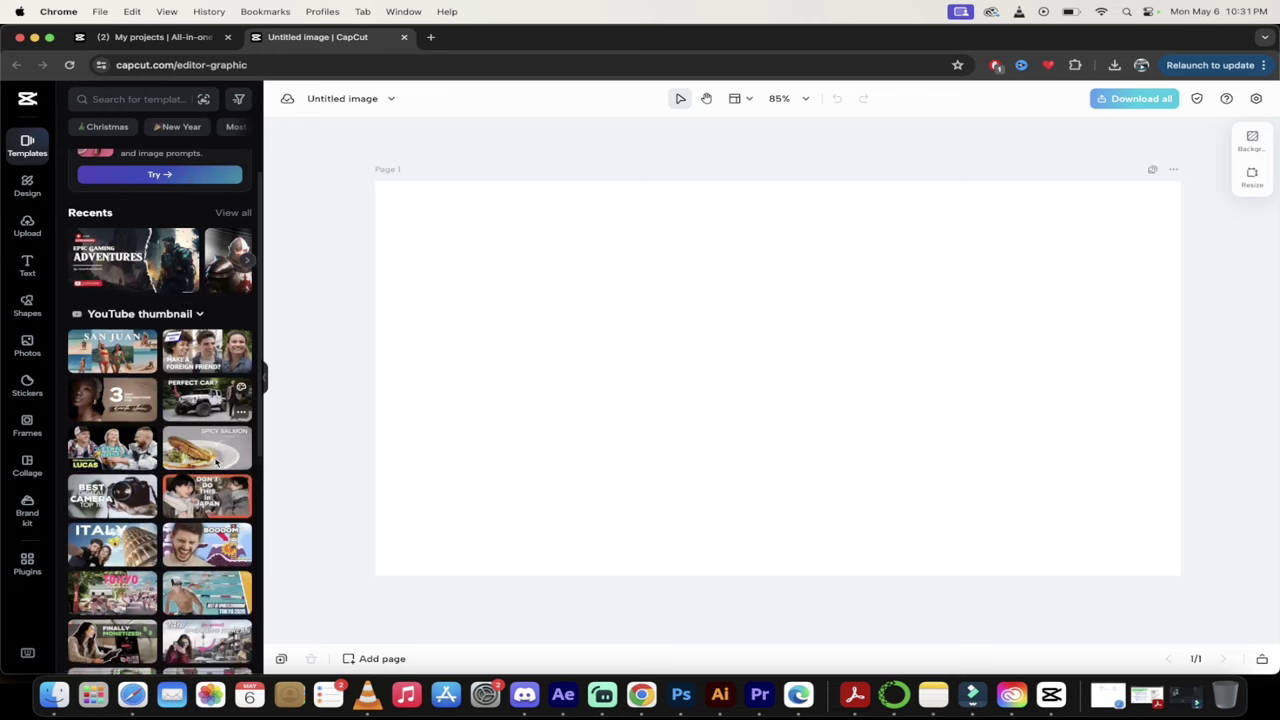
scroll(216, 463, "down", 4)
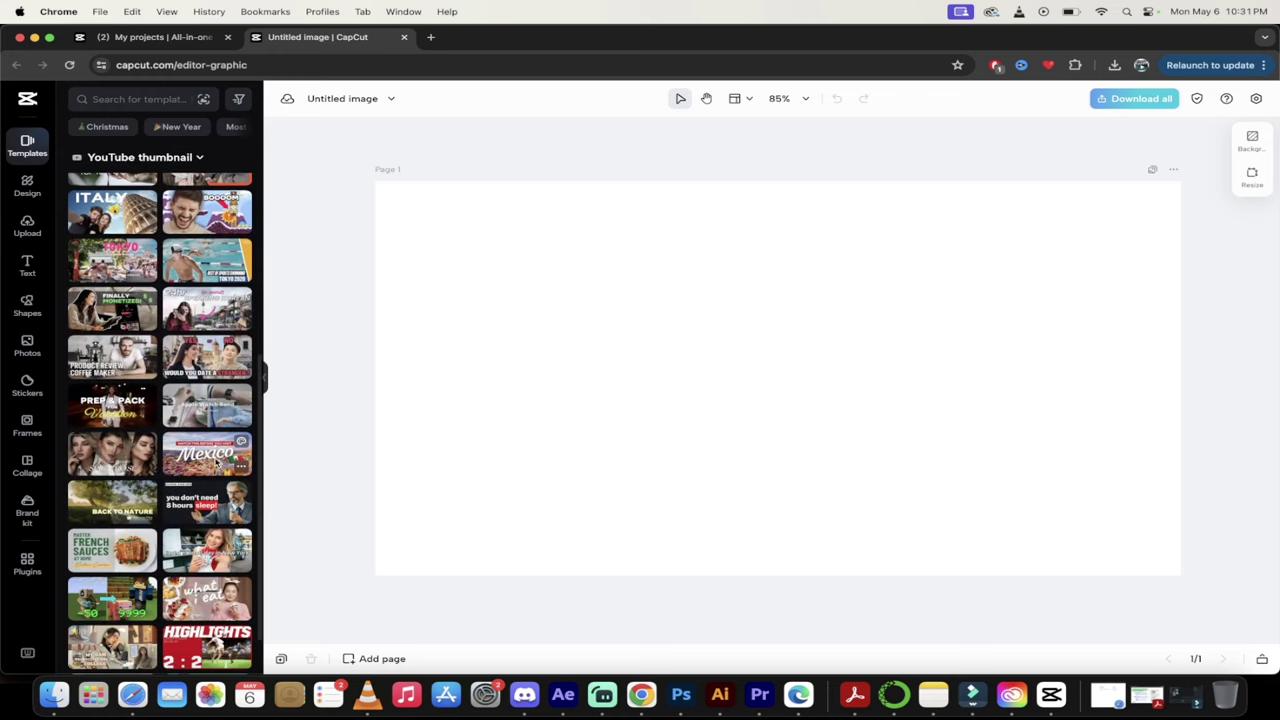
scroll(218, 464, "down", 2)
scroll(216, 460, "down", 7)
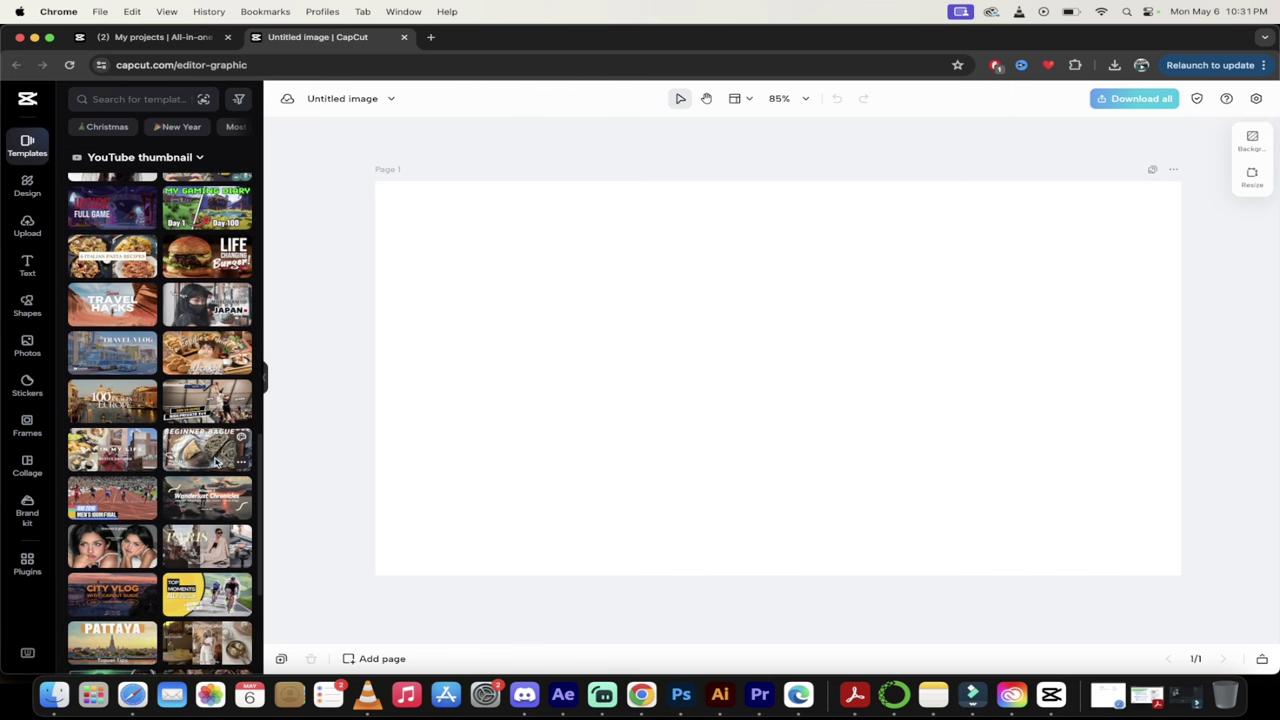
scroll(216, 461, "down", 8)
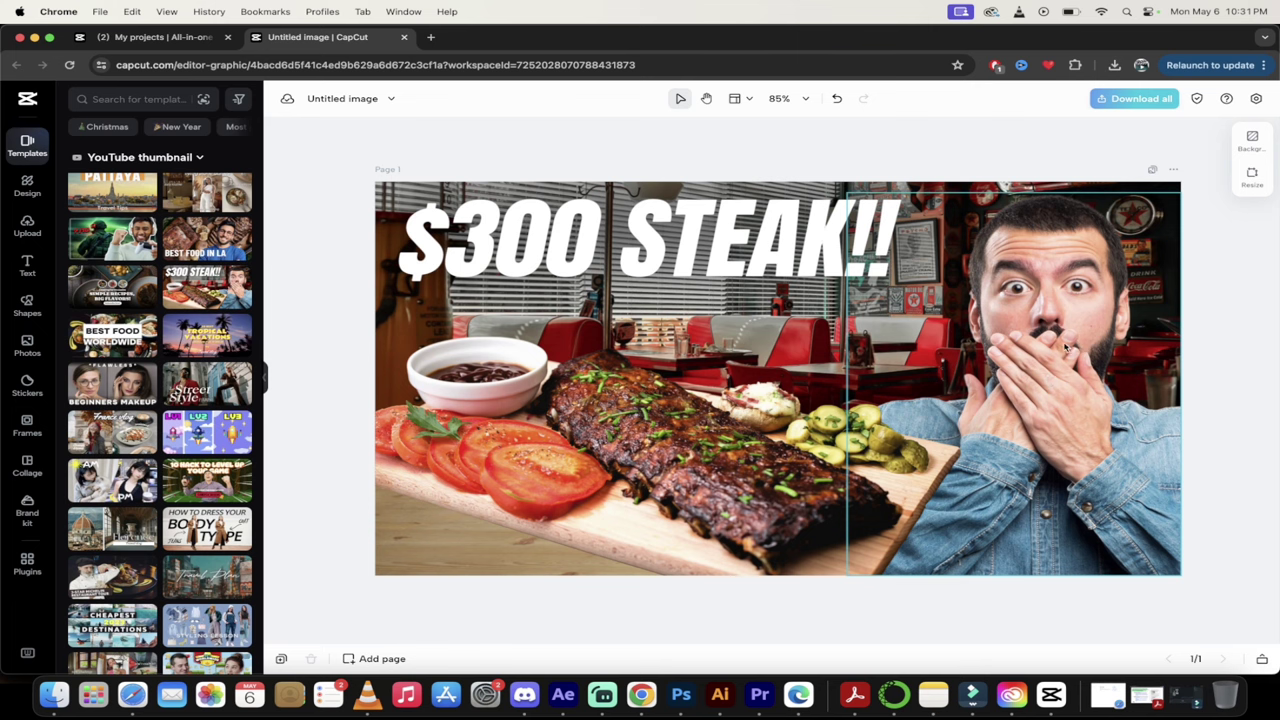
Select the surprised man's photo and delete it from the steak thumbnail
left_click(1065, 347)
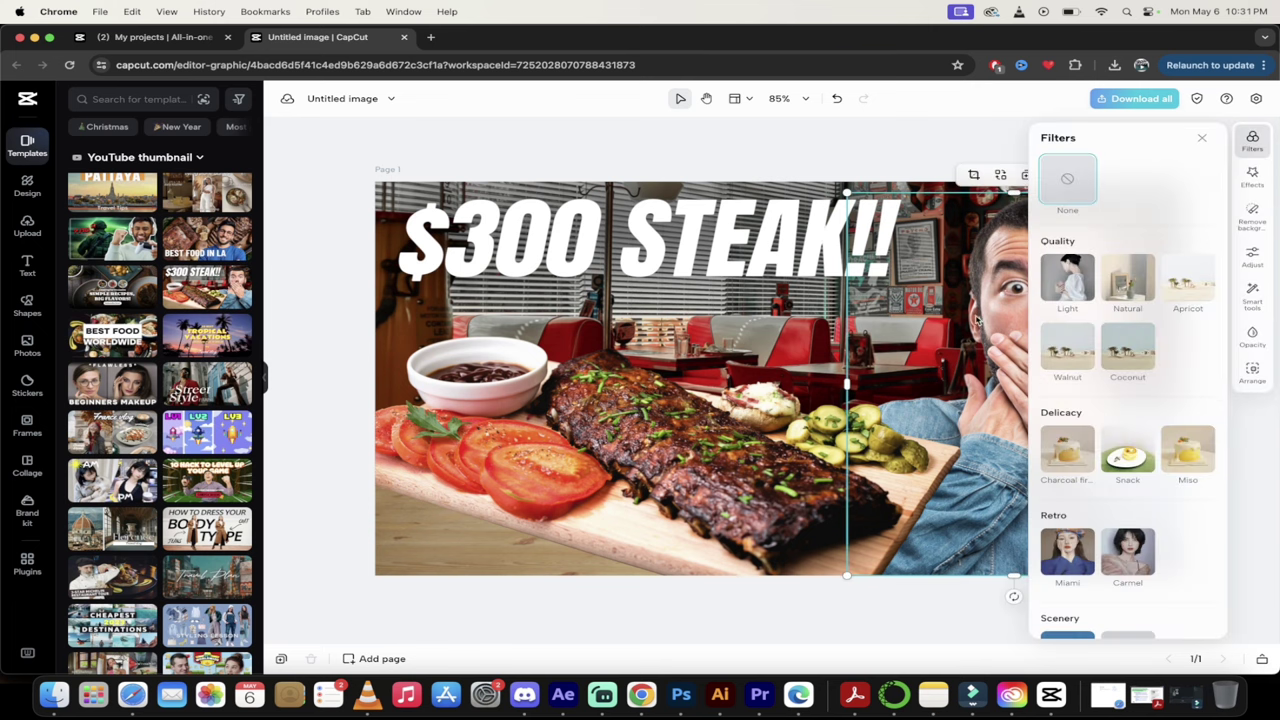
left_click(1204, 140)
left_click(1253, 141)
left_click(1256, 140)
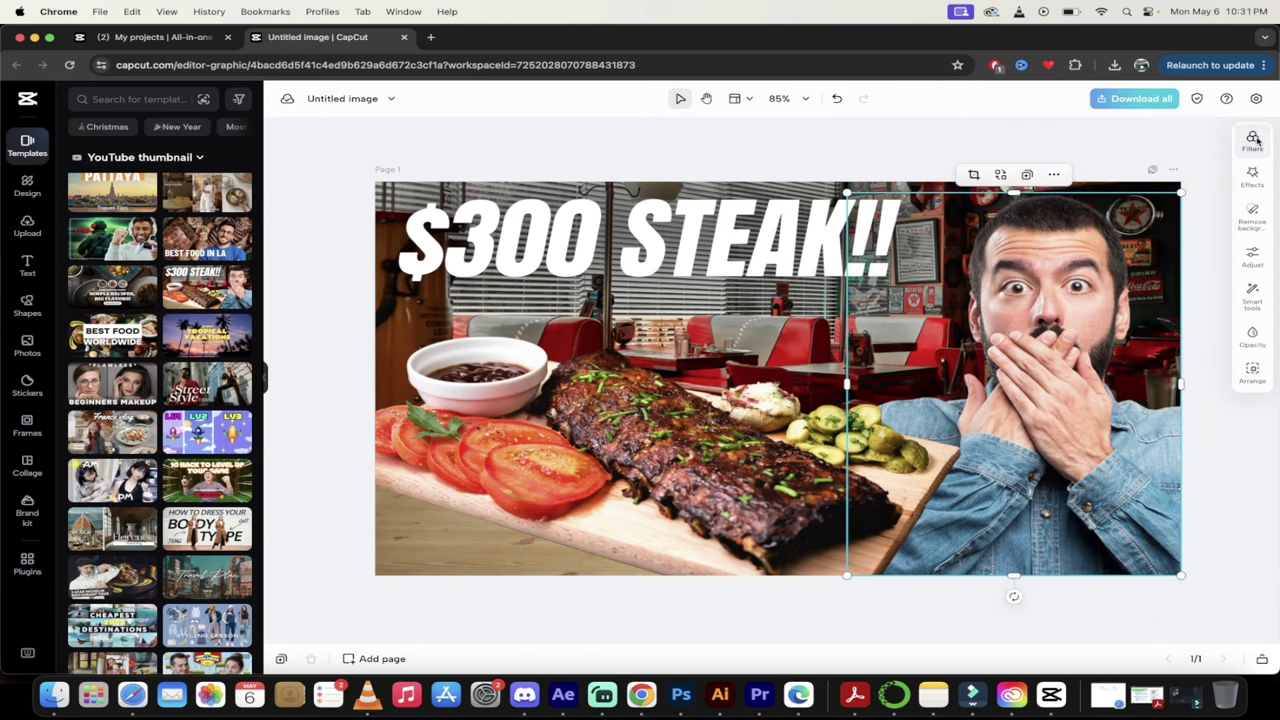
key("BackSpace")
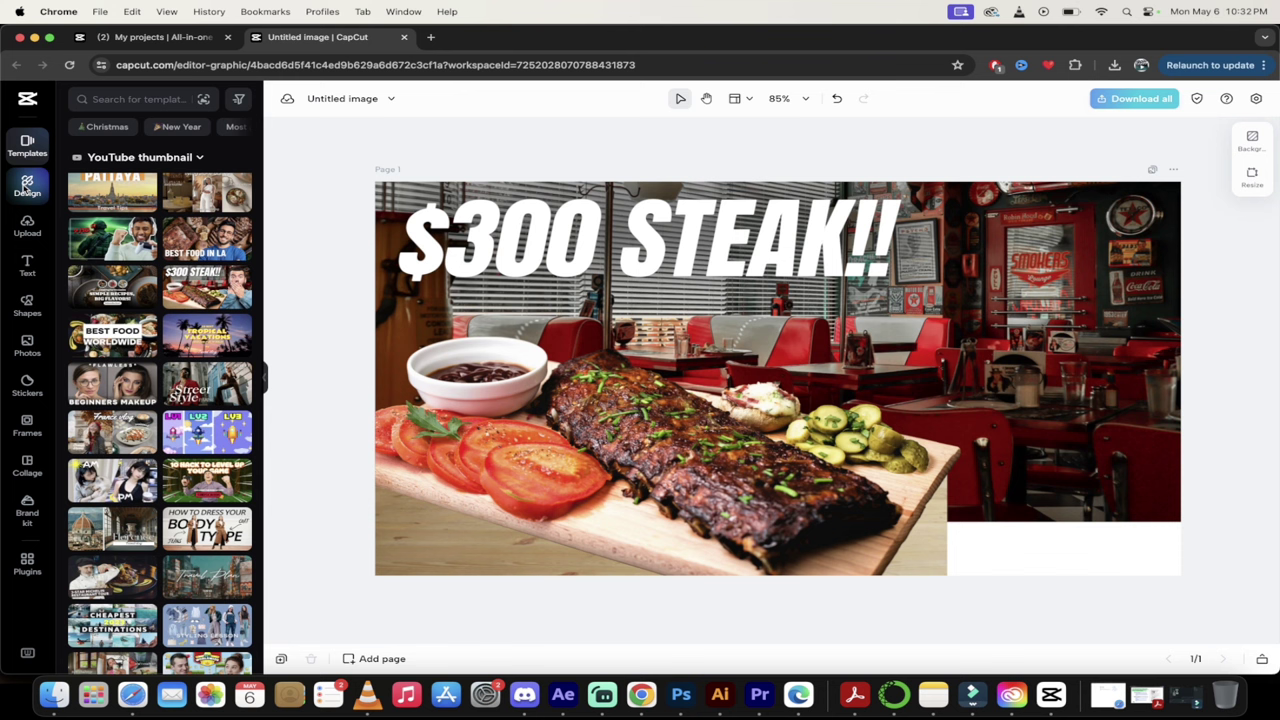
Browse the Design themes, try the Antonio-Bold theme, then undo it
left_click(26, 186)
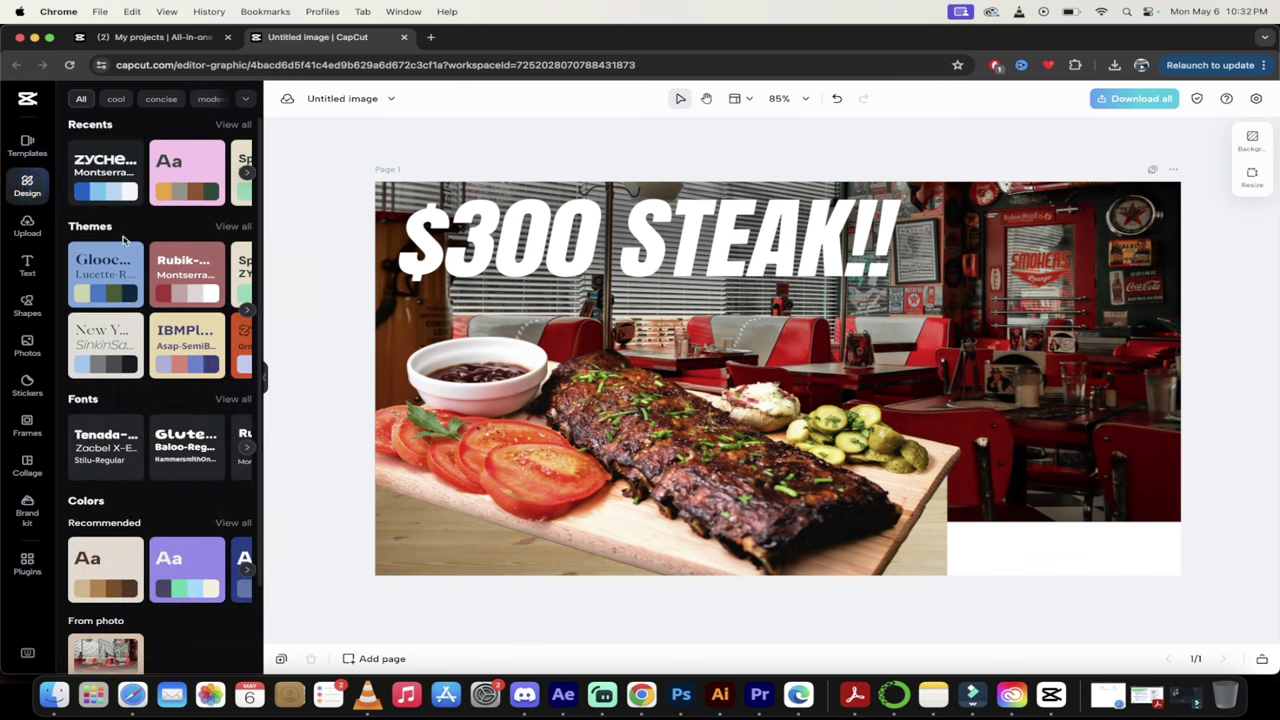
scroll(195, 478, "down", 2)
scroll(195, 480, "up", 1)
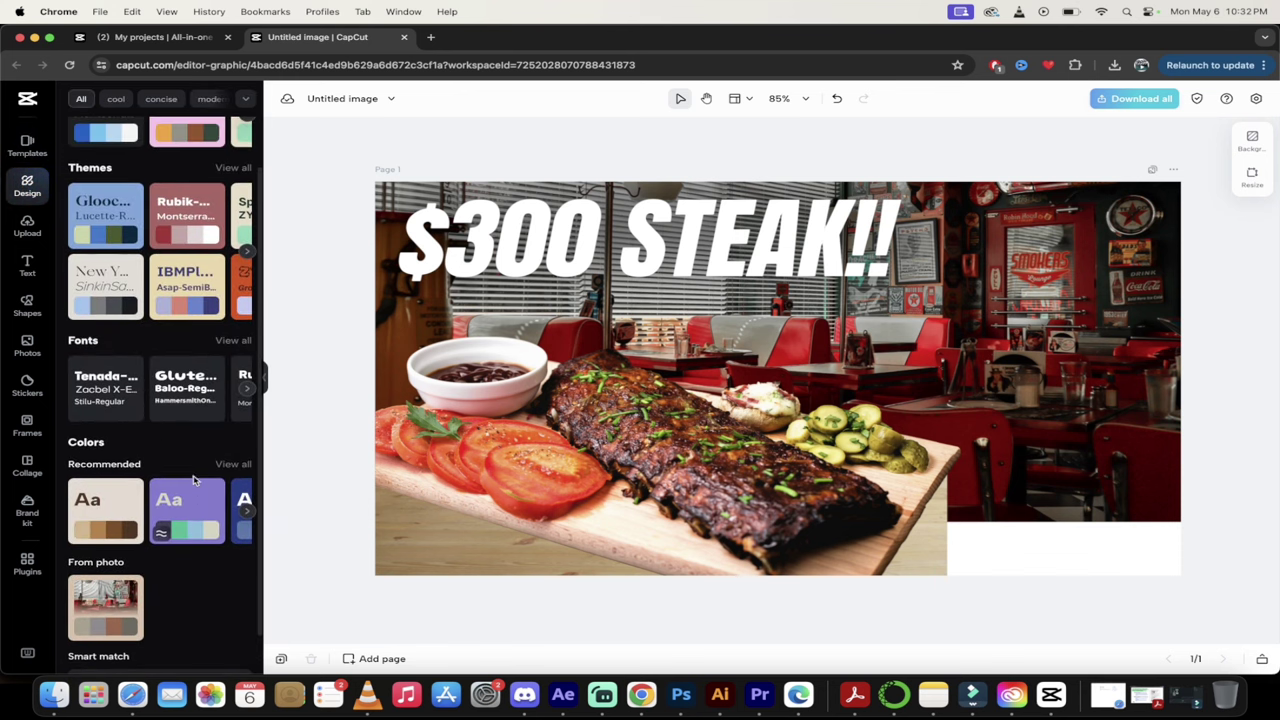
scroll(177, 363, "up", 2)
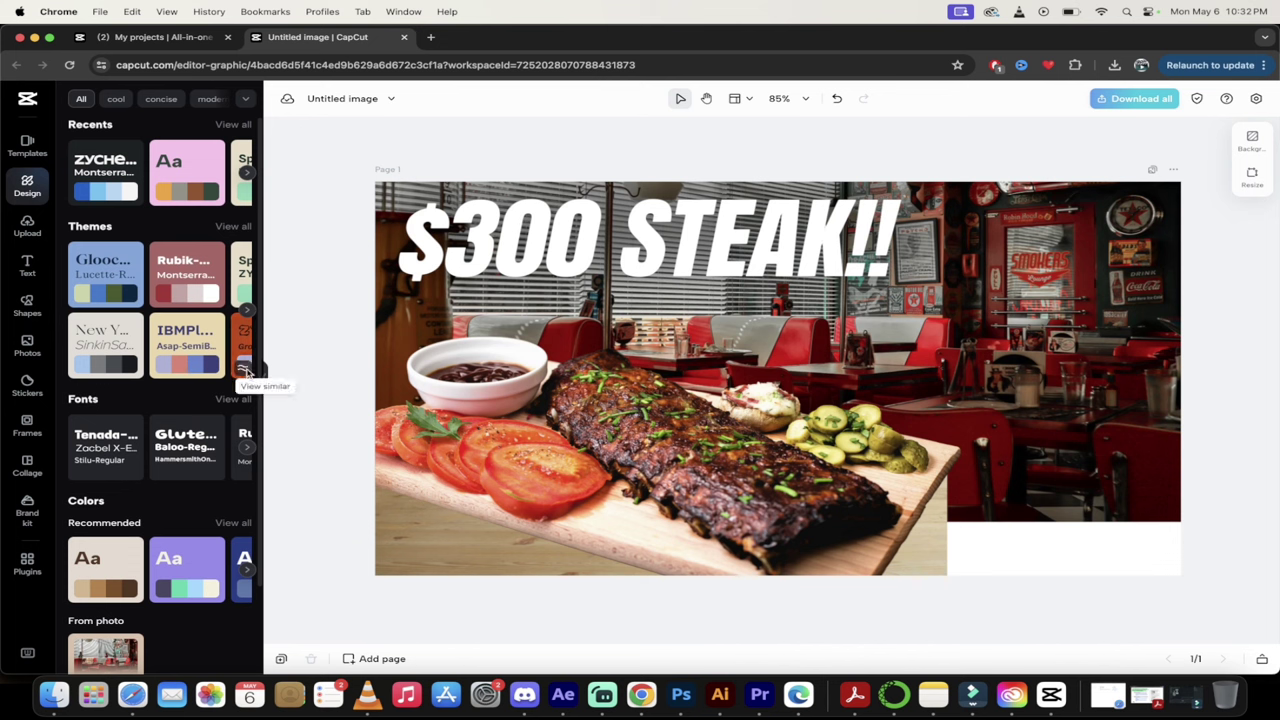
scroll(220, 365, "right", 2)
scroll(196, 363, "right", 2)
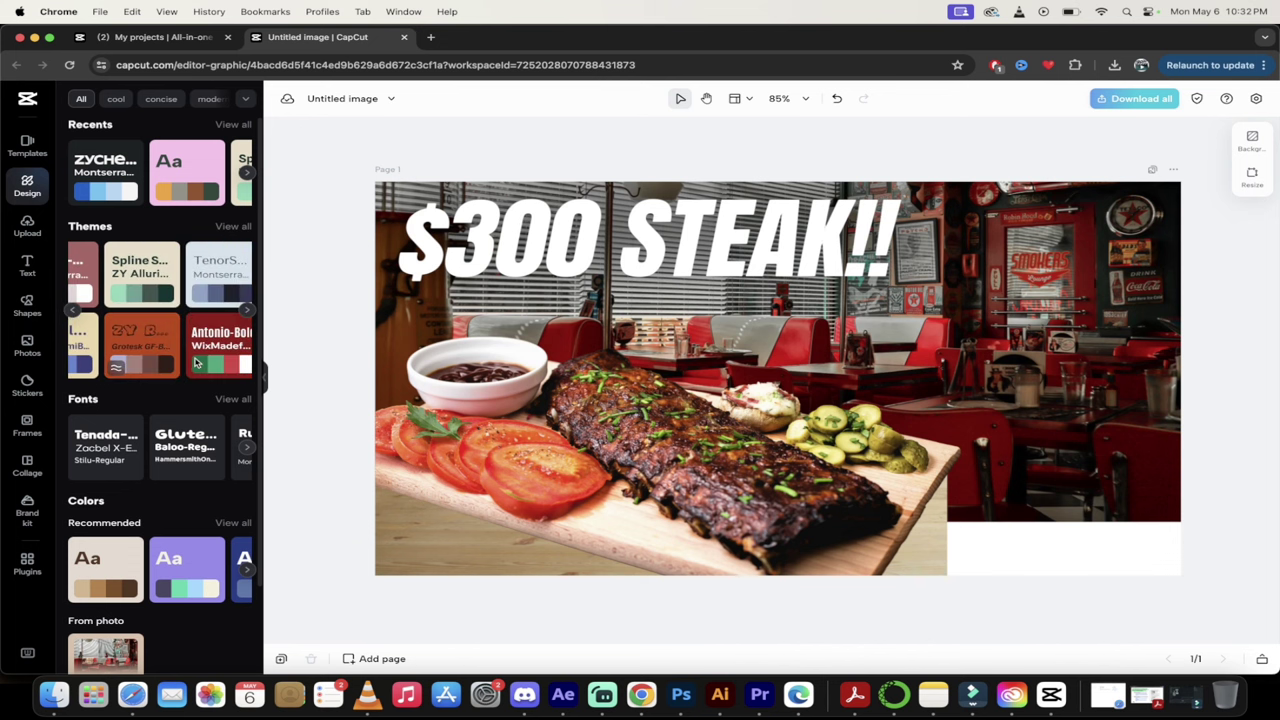
left_click(189, 343)
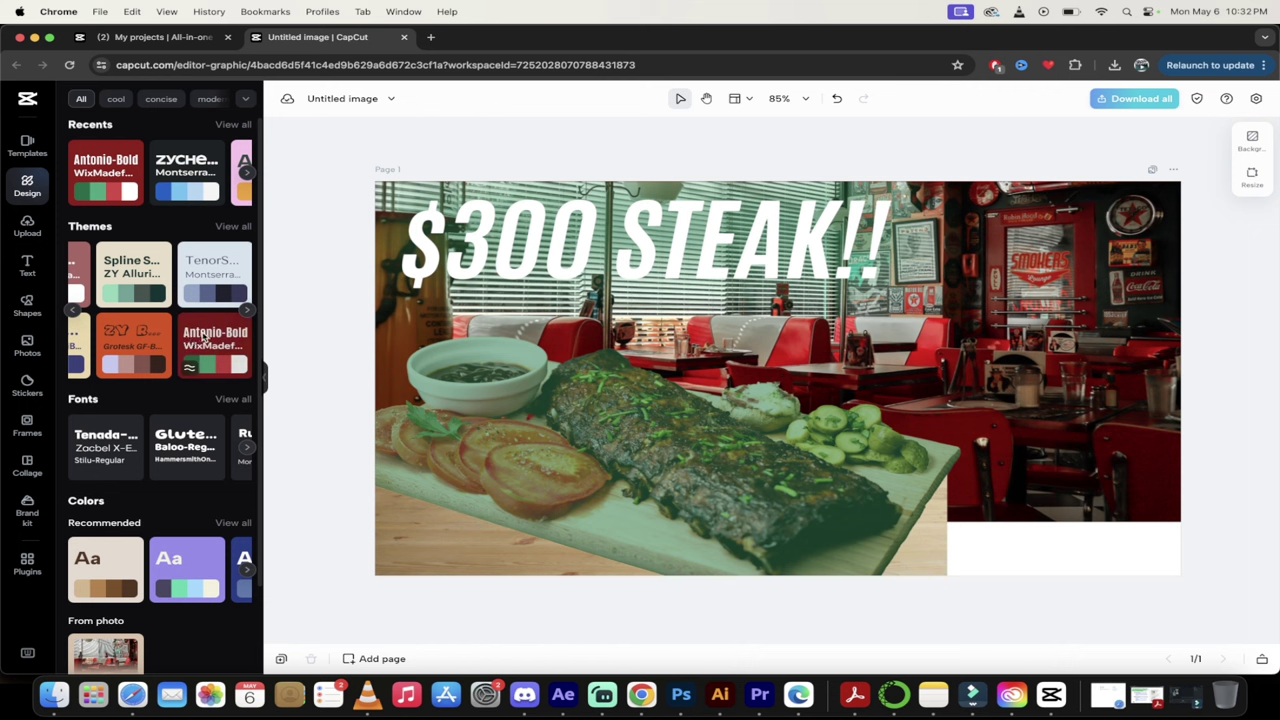
key("super+z")
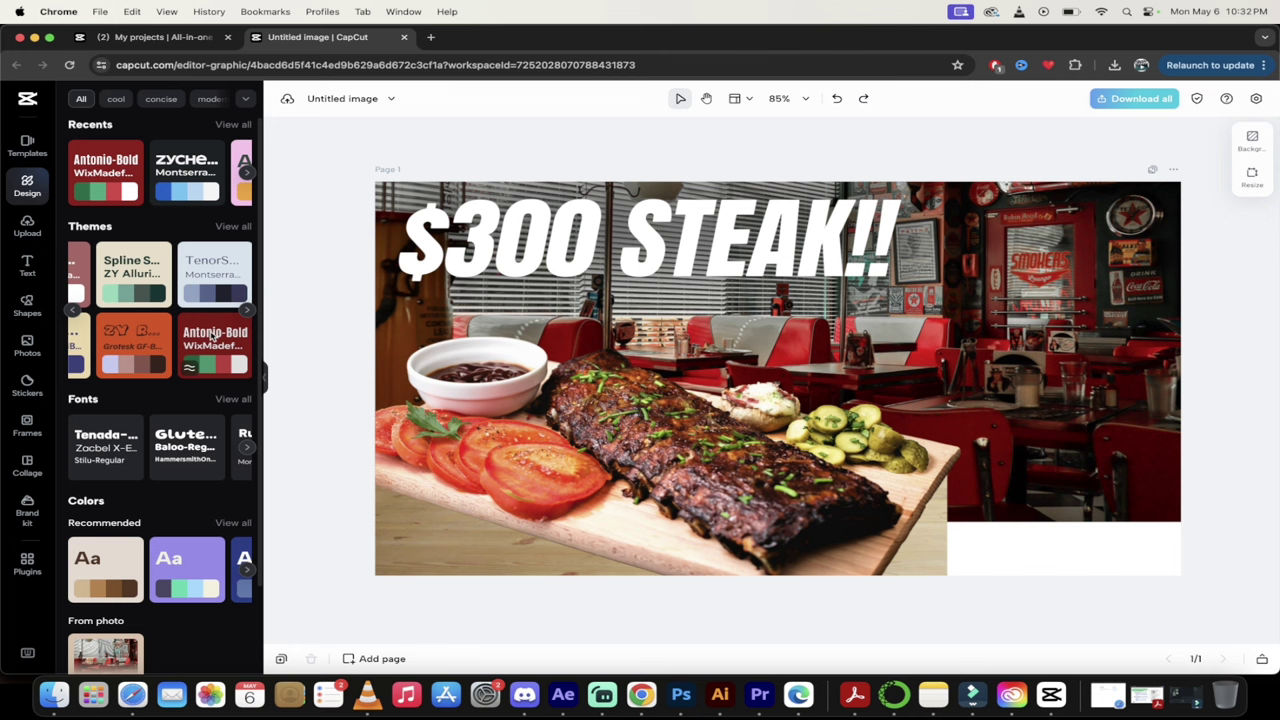
scroll(212, 338, "down", 3)
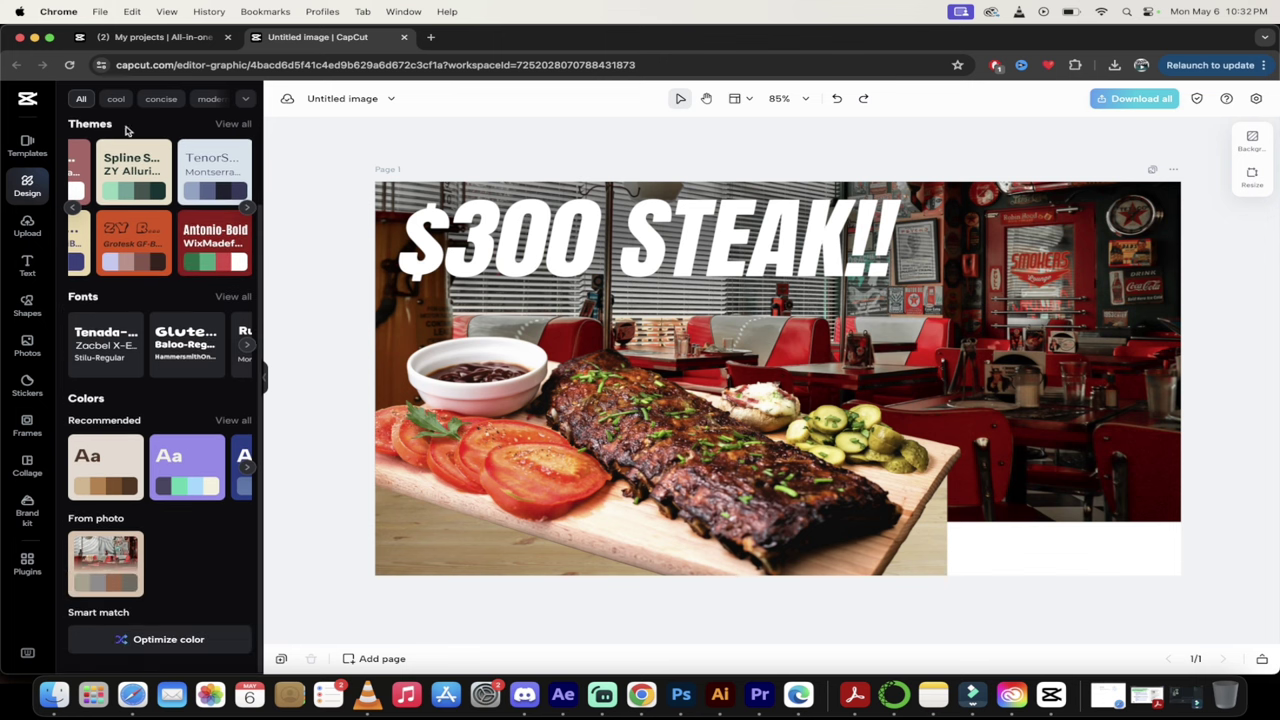
Upload GTW.png from the Desktop into the project
left_click(28, 226)
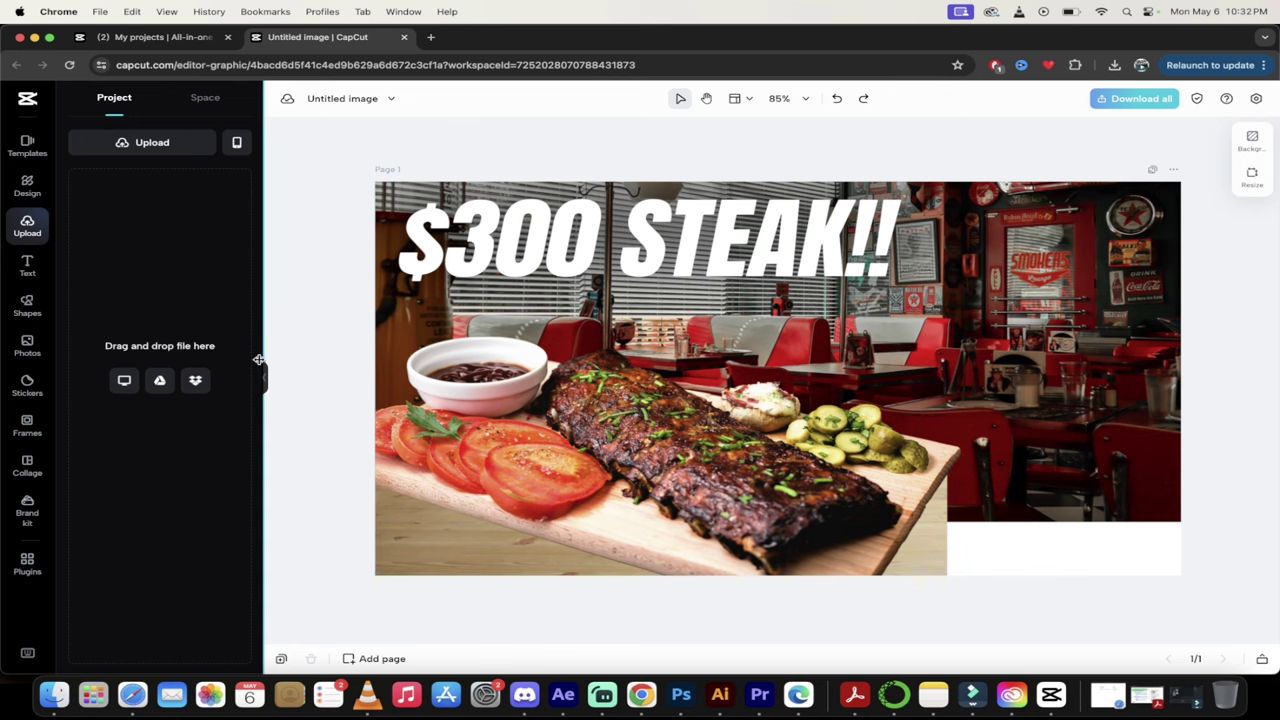
left_click(48, 706)
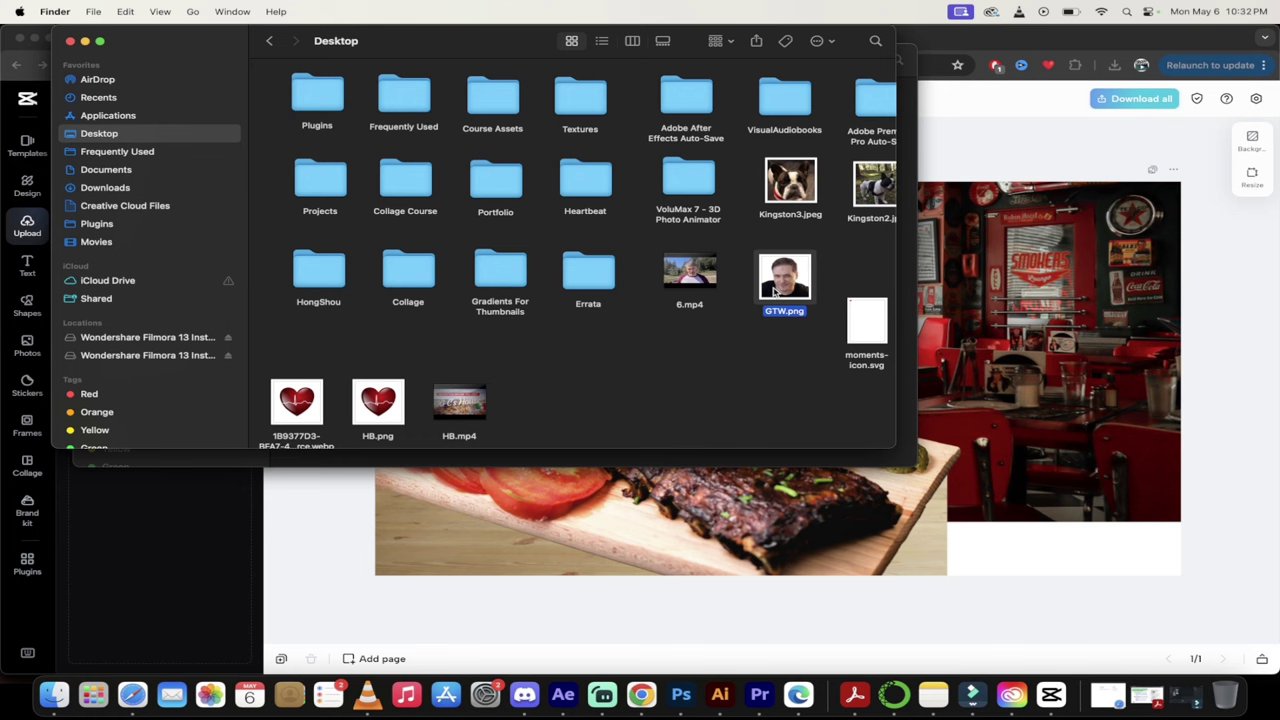
left_click_drag(775, 290, 160, 325)
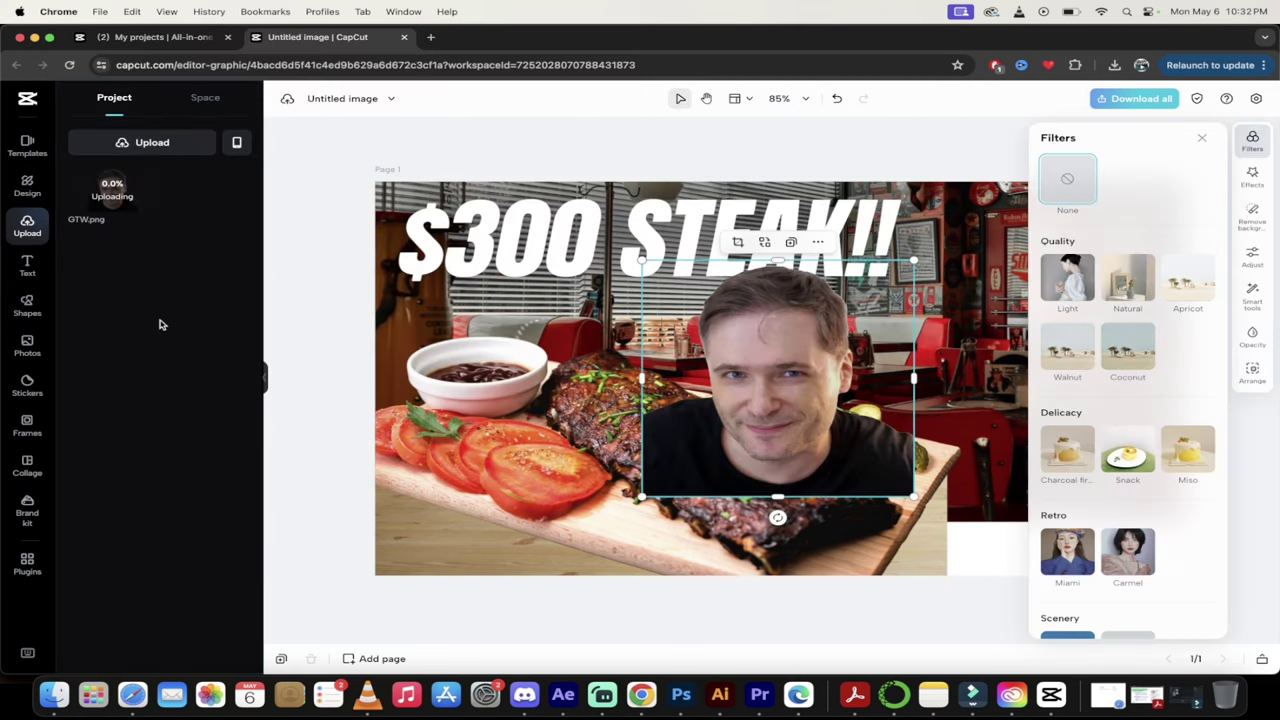
Place the headshot at the bottom-right, enlarged to 595 × 595, overlapping the platter
left_click(1202, 138)
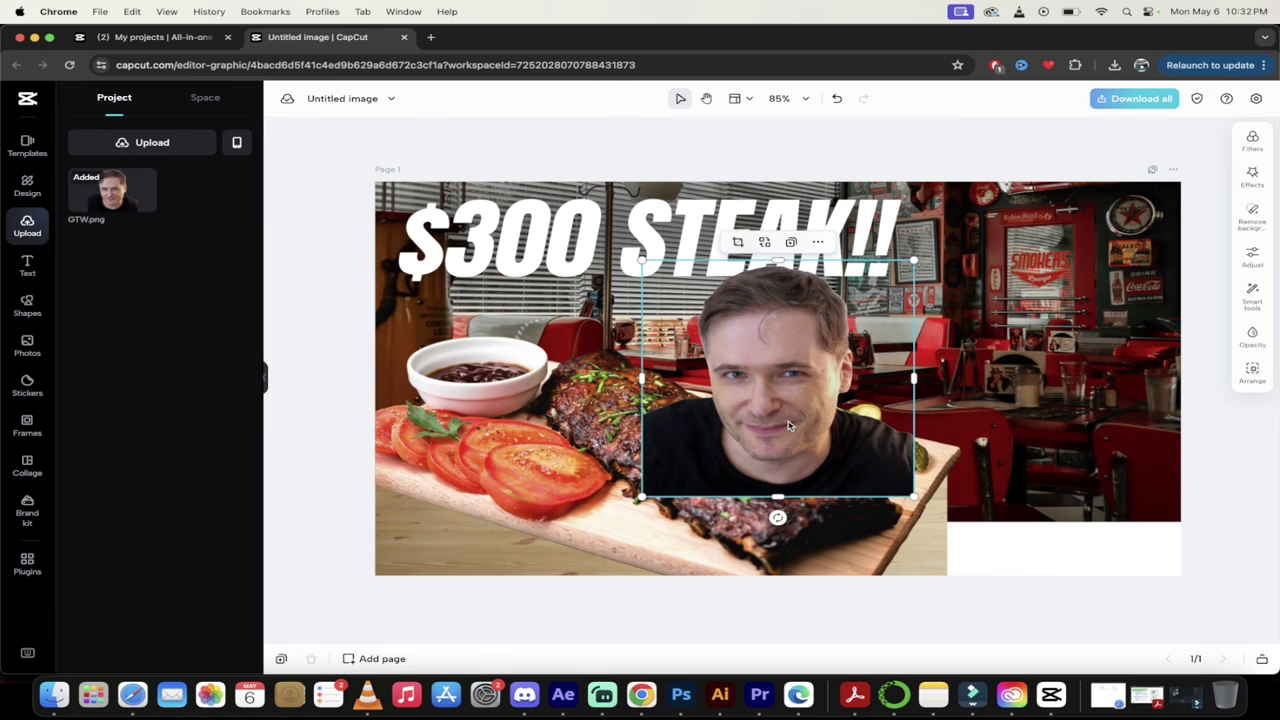
left_click_drag(788, 425, 1052, 500)
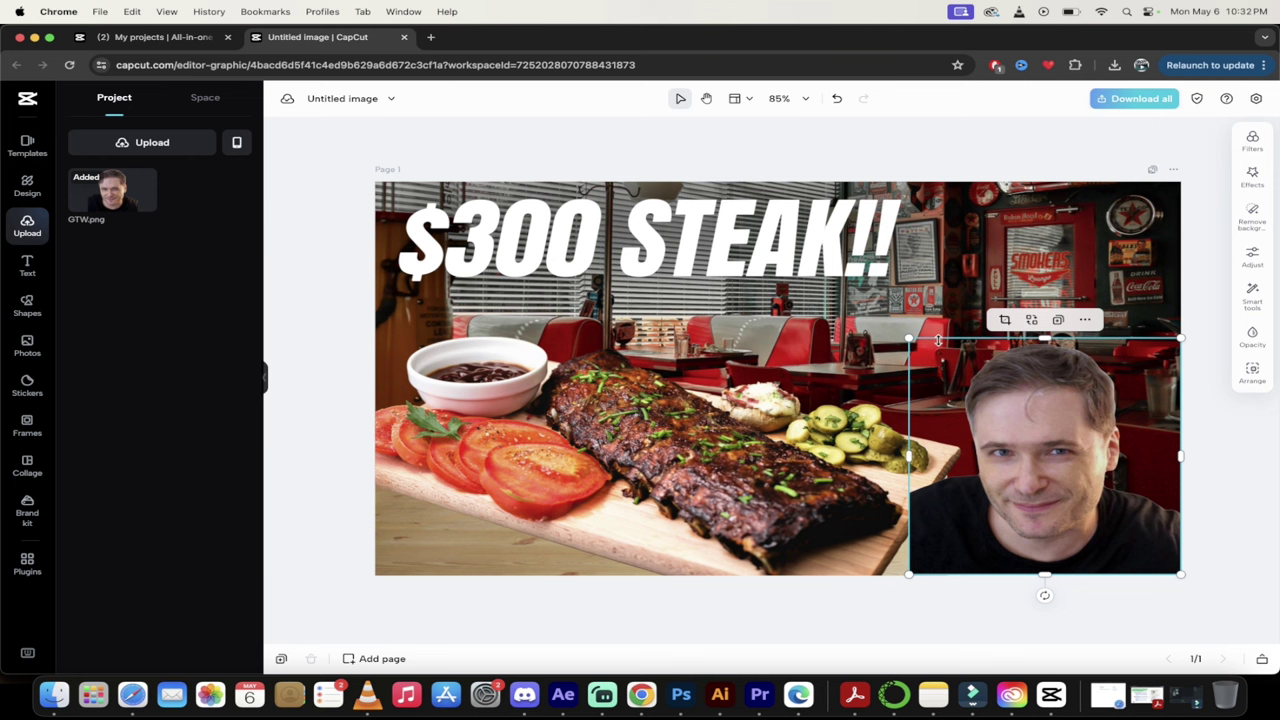
left_click_drag(908, 338, 748, 213)
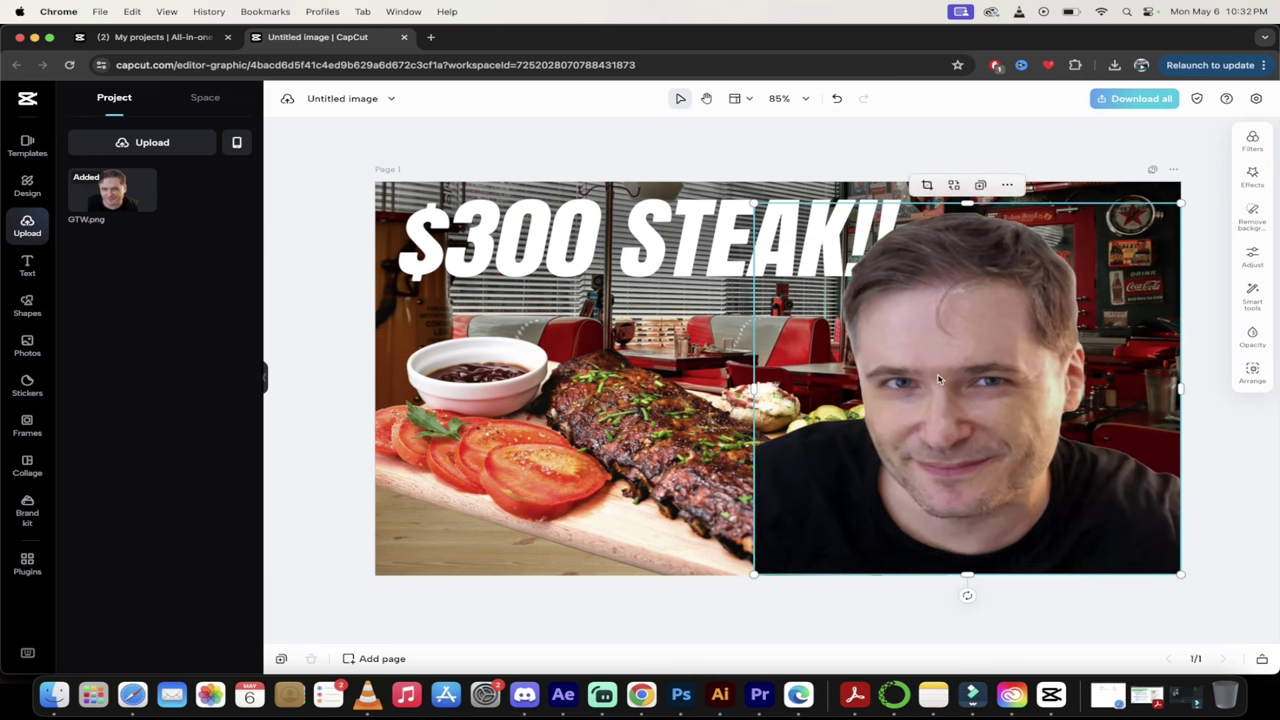
left_click_drag(938, 379, 985, 377)
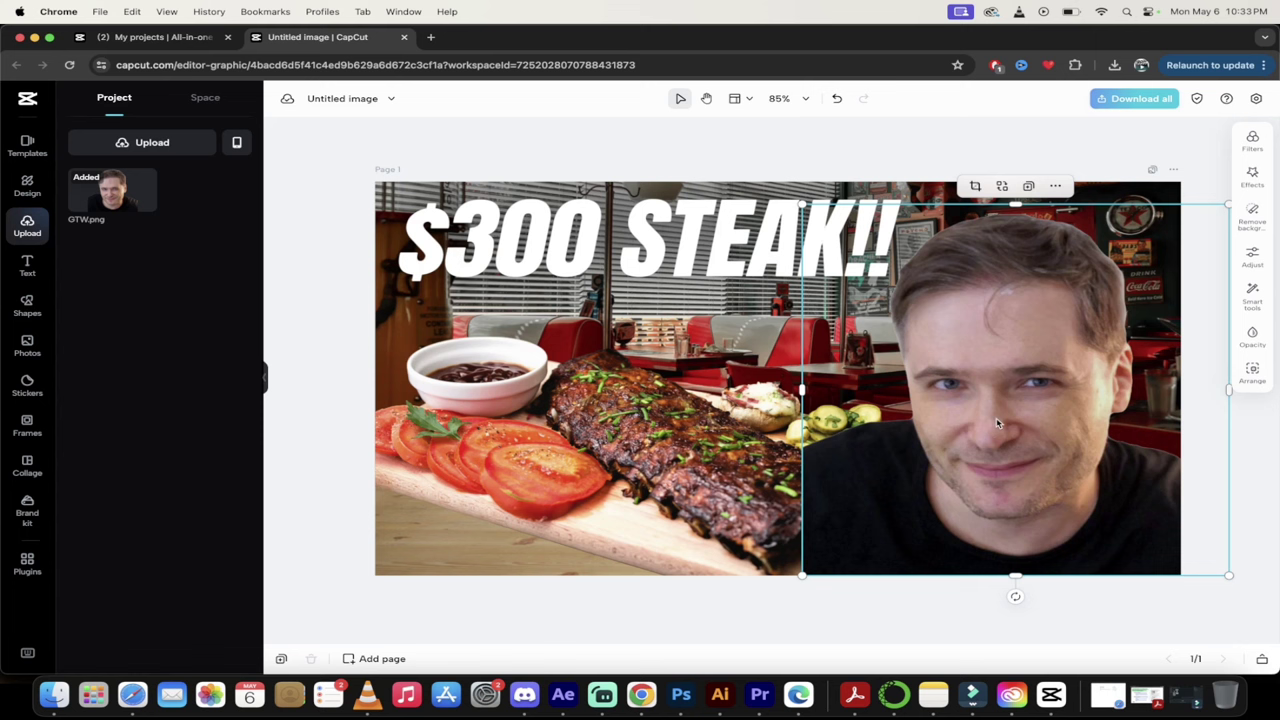
Apply the Fisheye effect to the man's photo
left_click(366, 167)
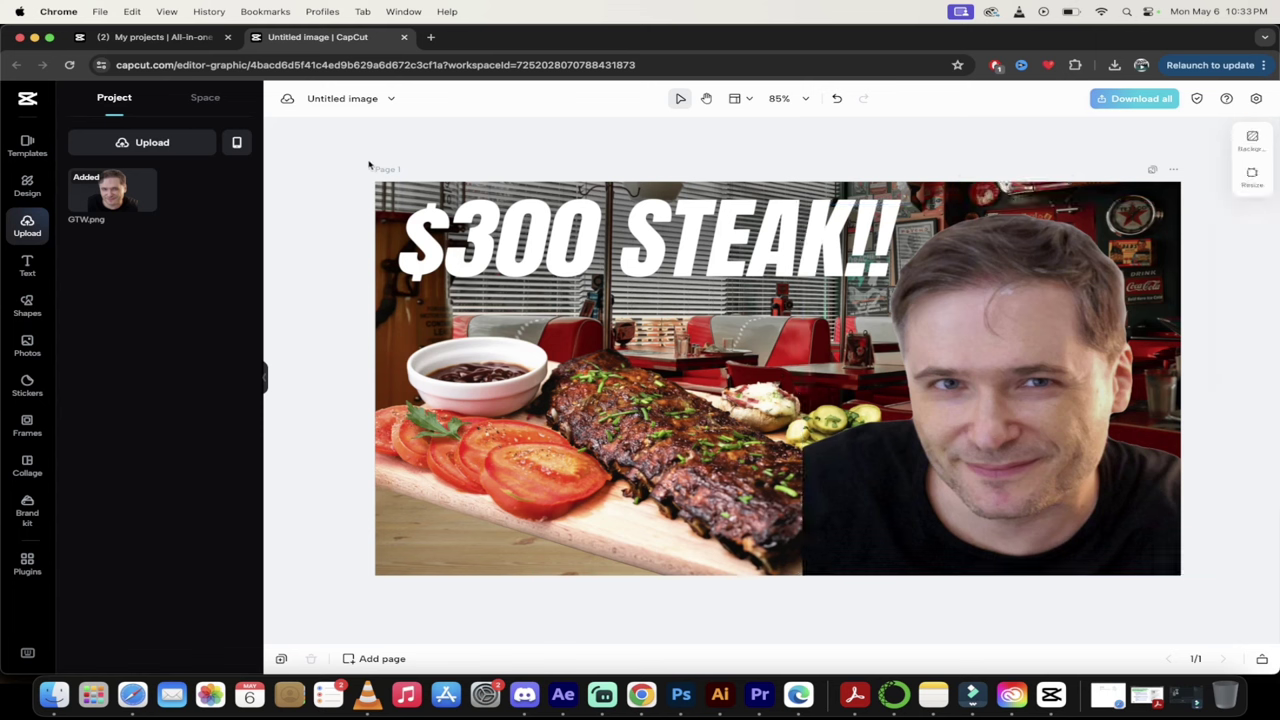
left_click(978, 398)
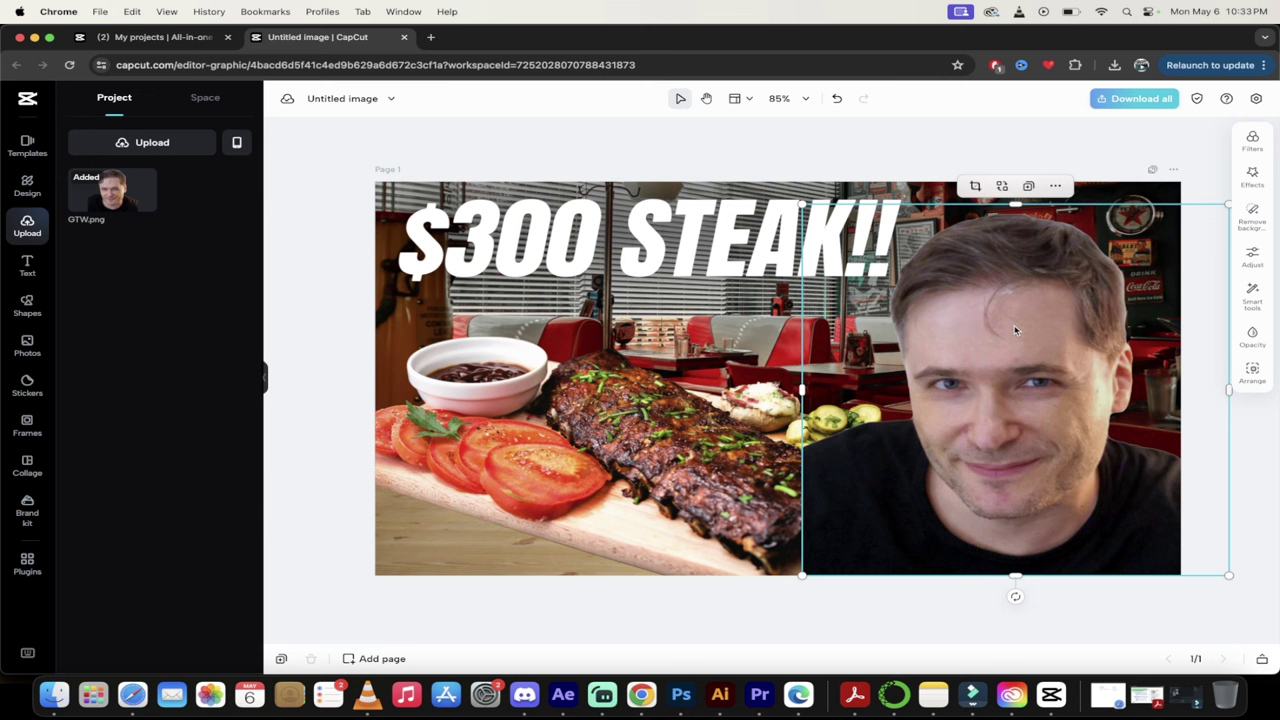
left_click(1253, 141)
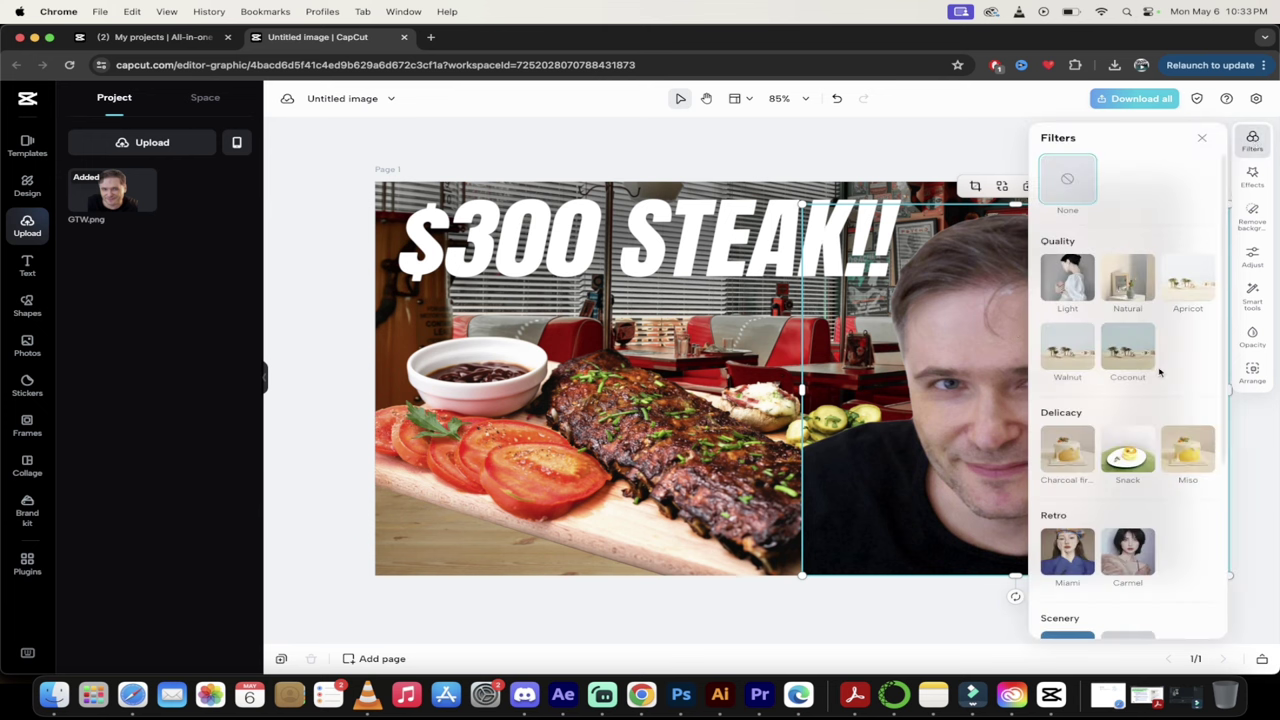
scroll(1160, 372, "down", 2)
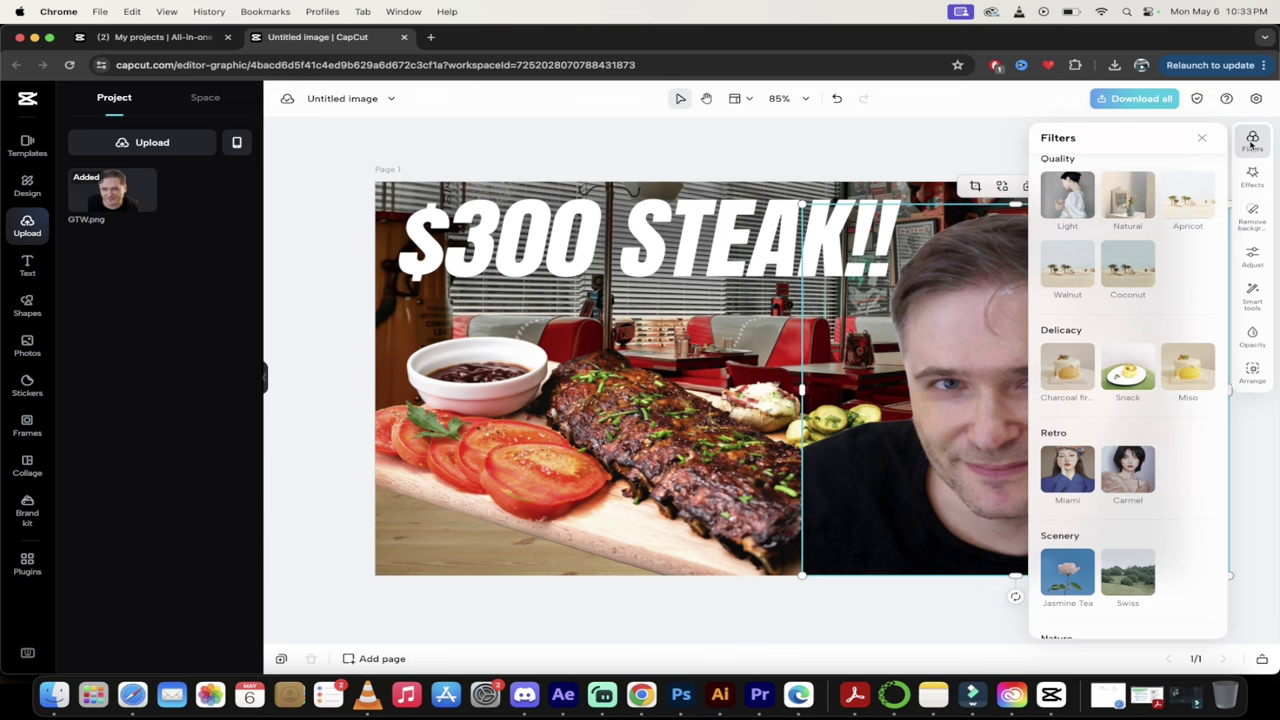
left_click(1250, 145)
left_click(1252, 176)
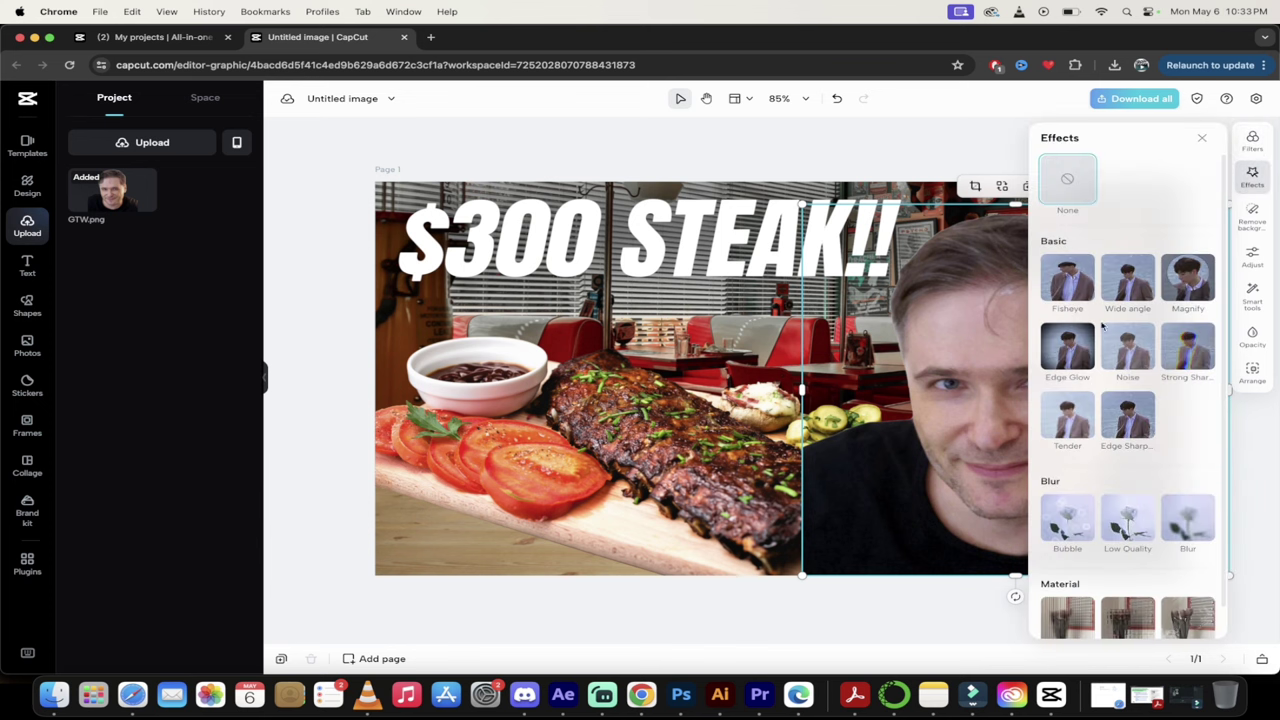
scroll(1185, 408, "down", 1)
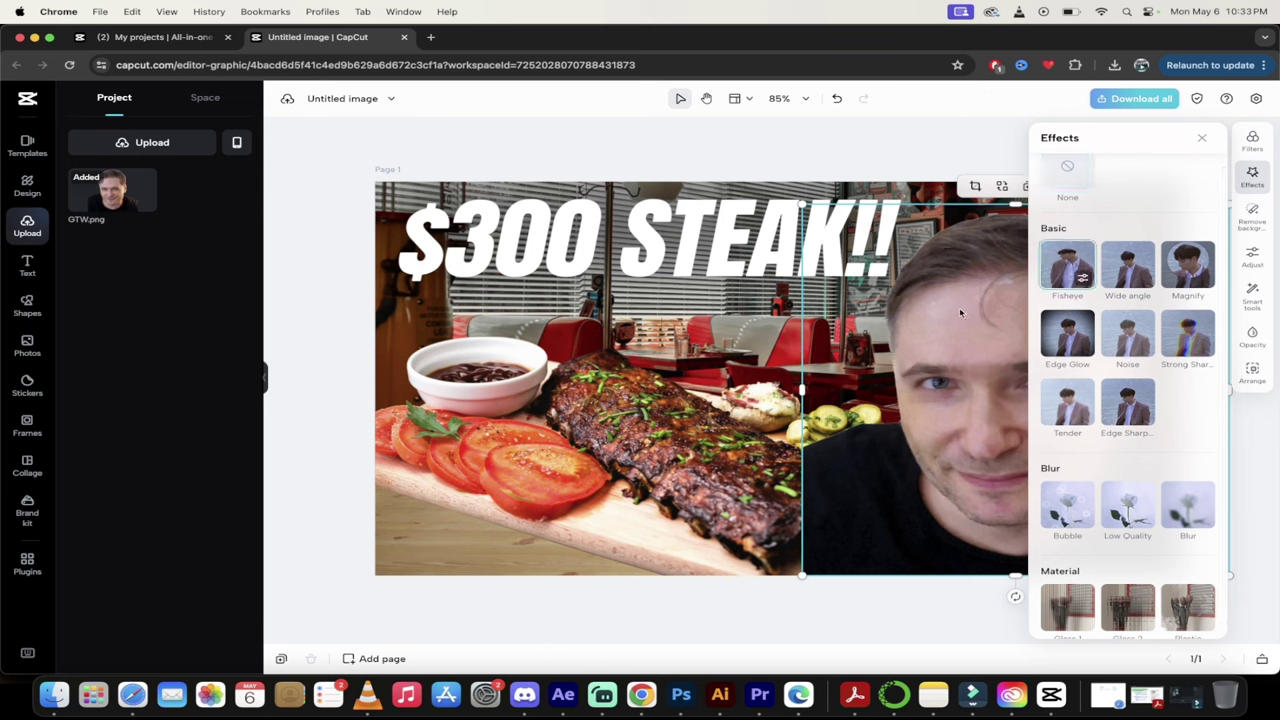
left_click(1202, 138)
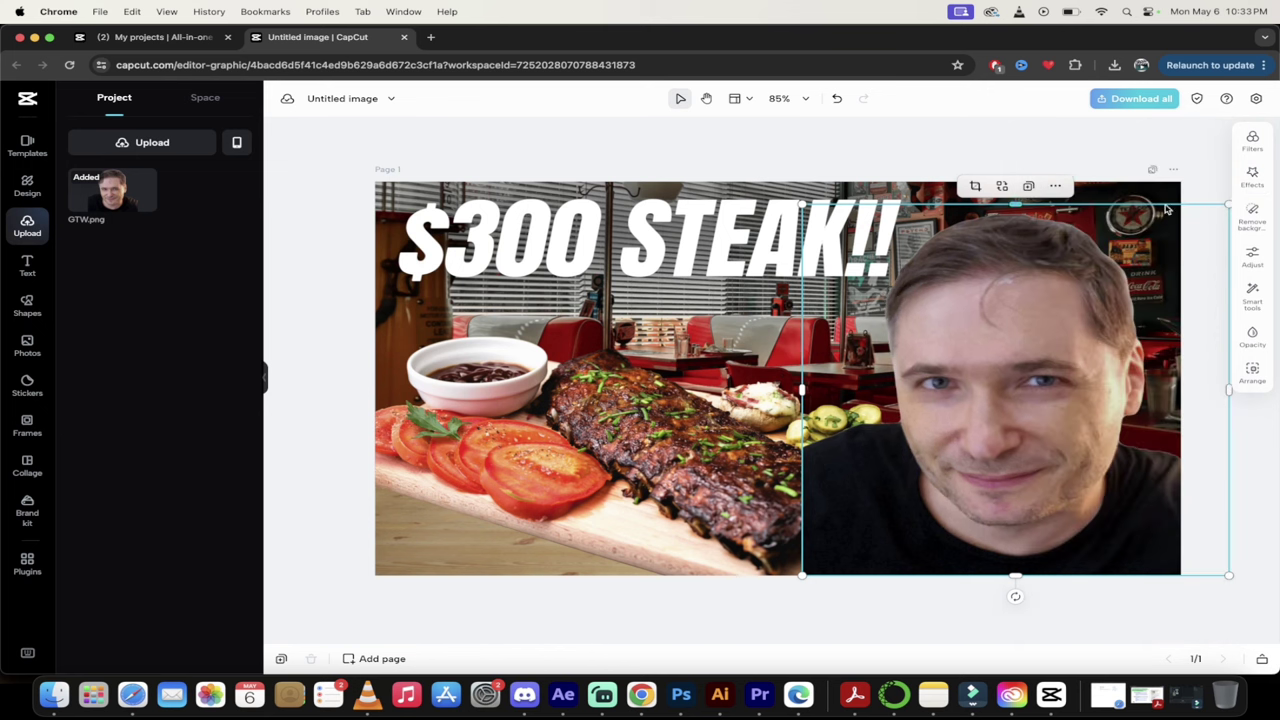
Remove the Fisheye effect and reopen the photo's Effects list
left_click(1252, 177)
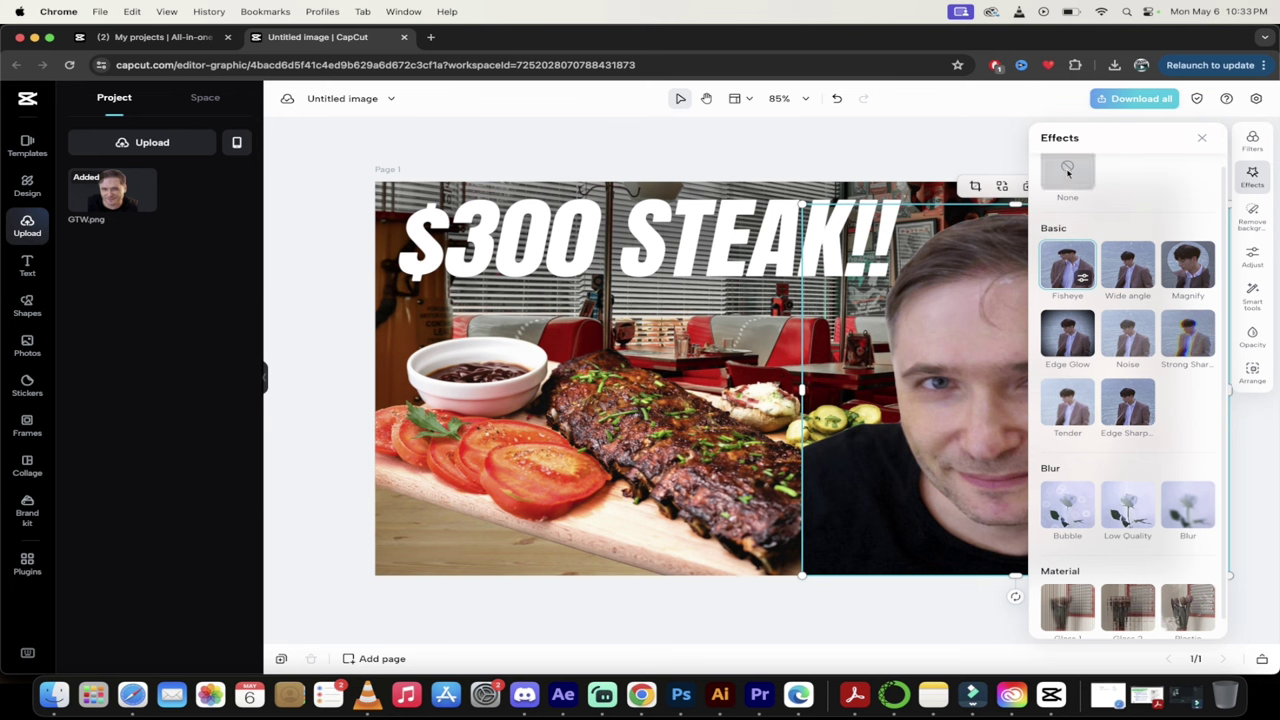
left_click(1067, 172)
scroll(1117, 310, "down", 1)
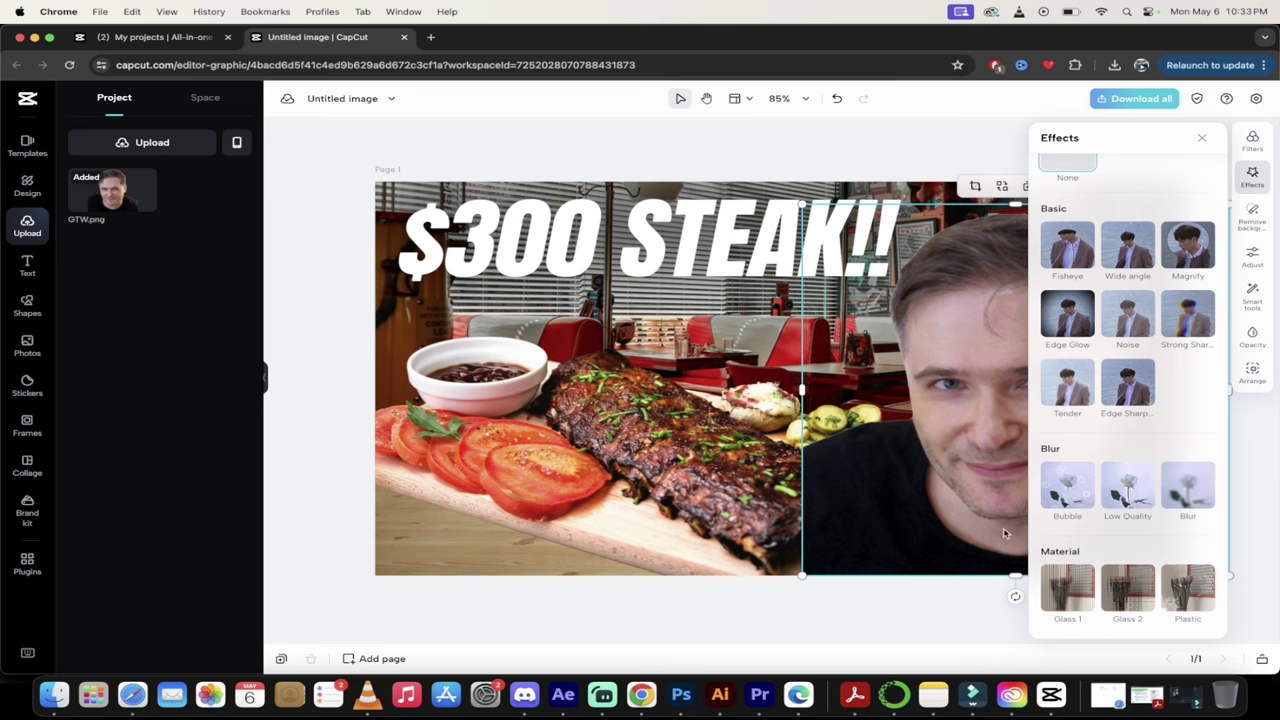
left_click(882, 155)
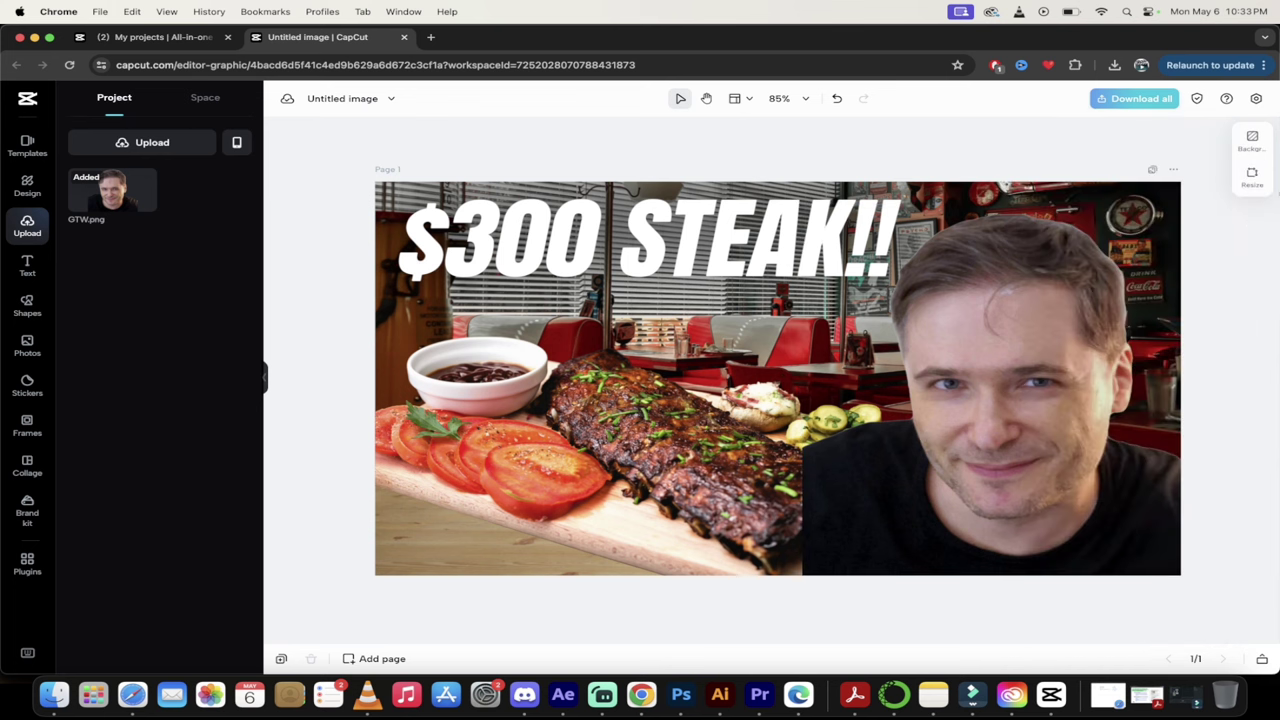
left_click(1000, 250)
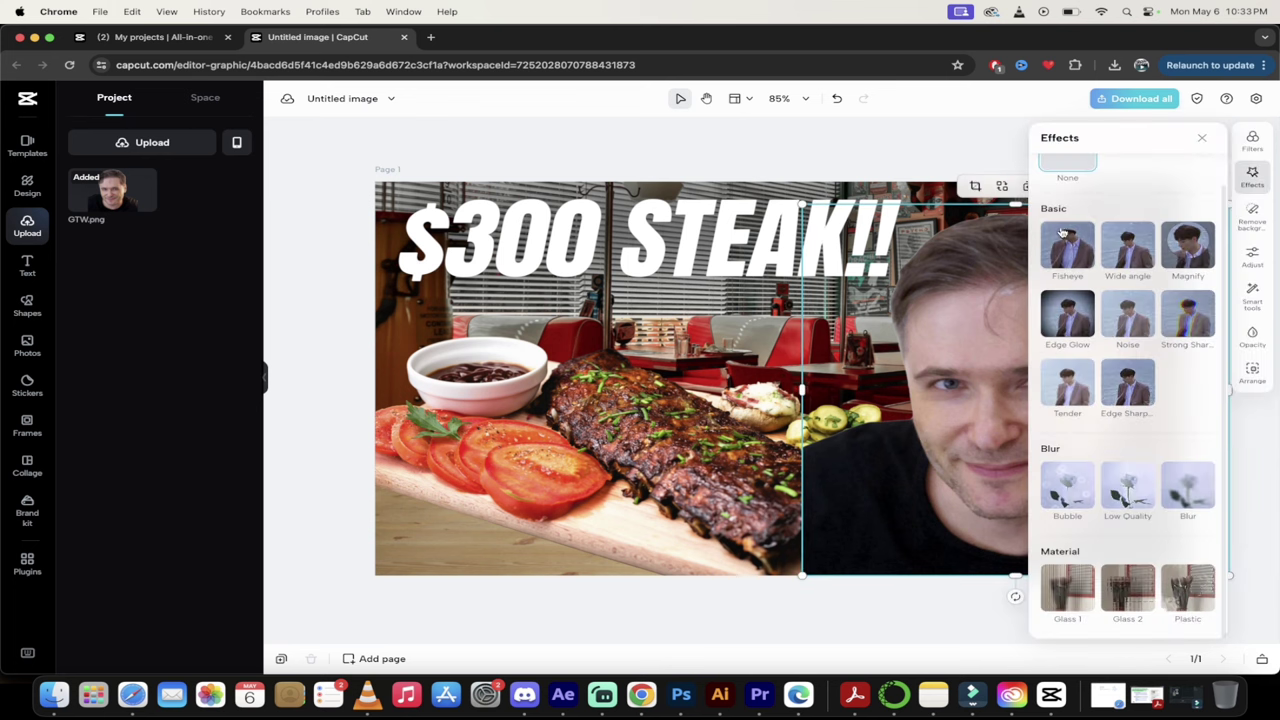
Adjust the GTW.png headshot to Warmth 19, Exposure -16 and Brightness 12
left_click(1250, 218)
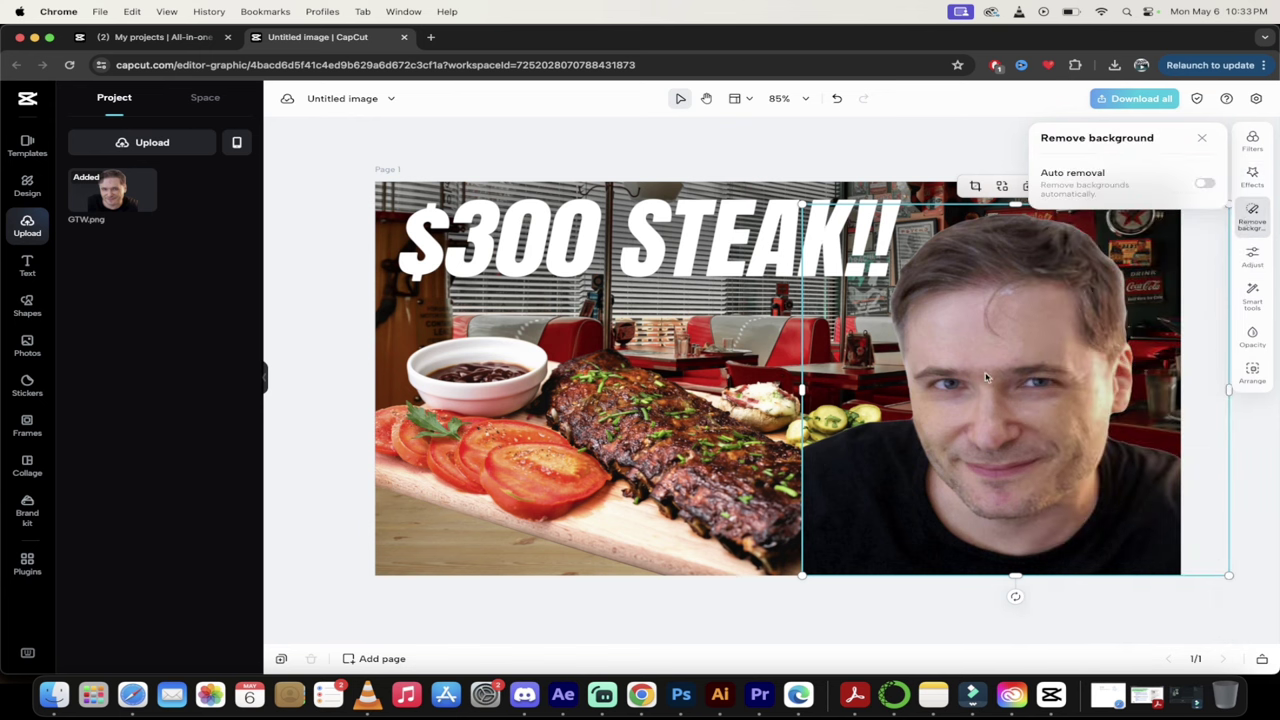
left_click(1252, 257)
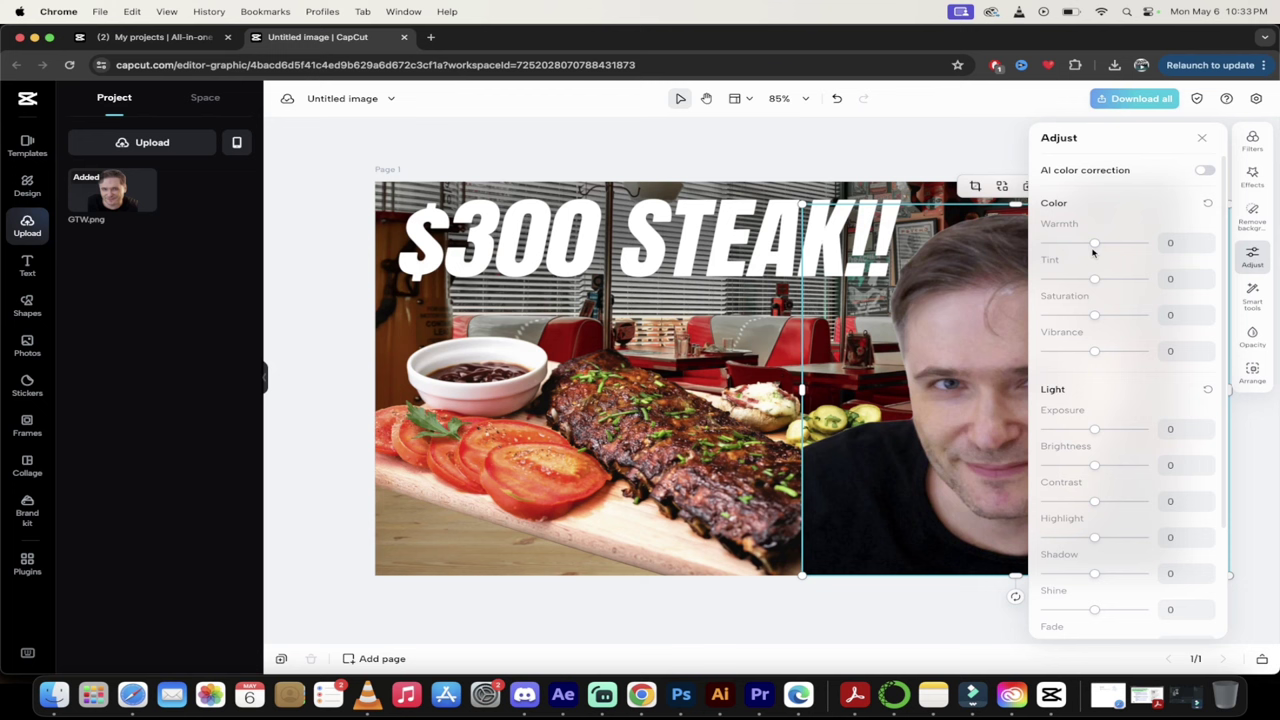
mouse_move(1099, 247)
mouse_move(1097, 244)
left_mouse_down()
mouse_move(1136, 244)
mouse_move(1106, 245)
left_mouse_up()
left_click_drag(1093, 429, 1100, 467)
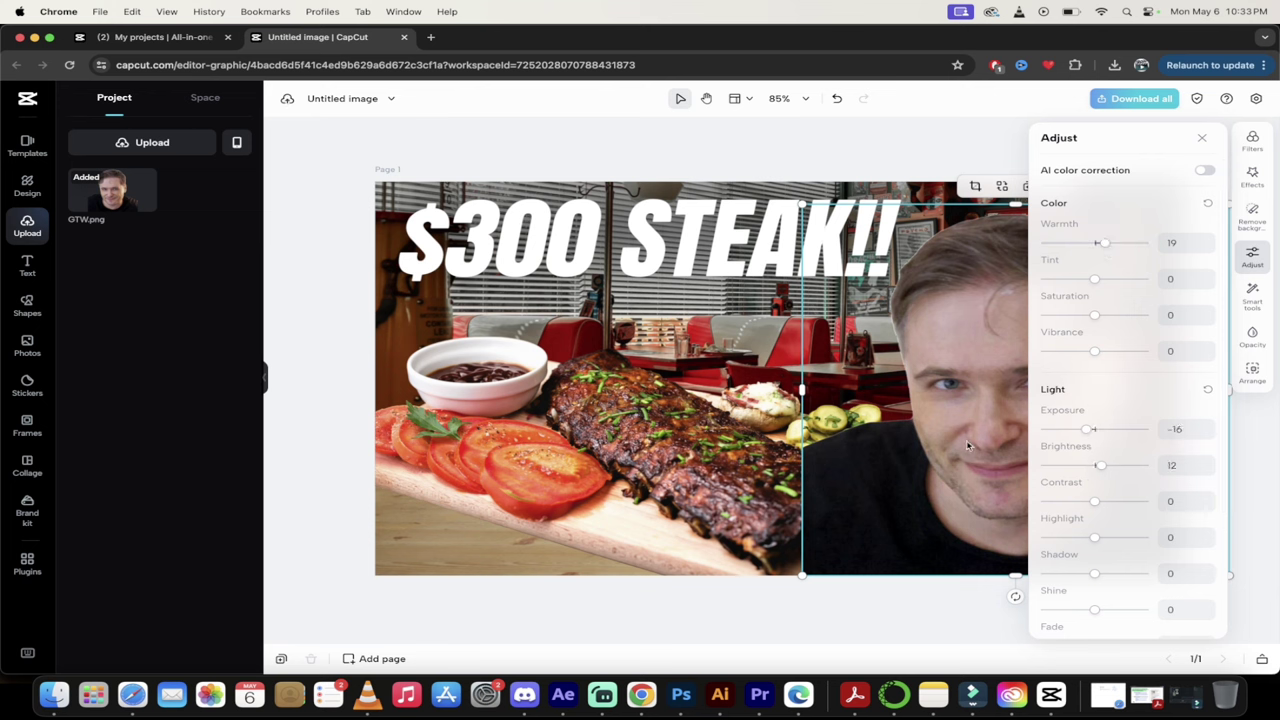
left_click(840, 166)
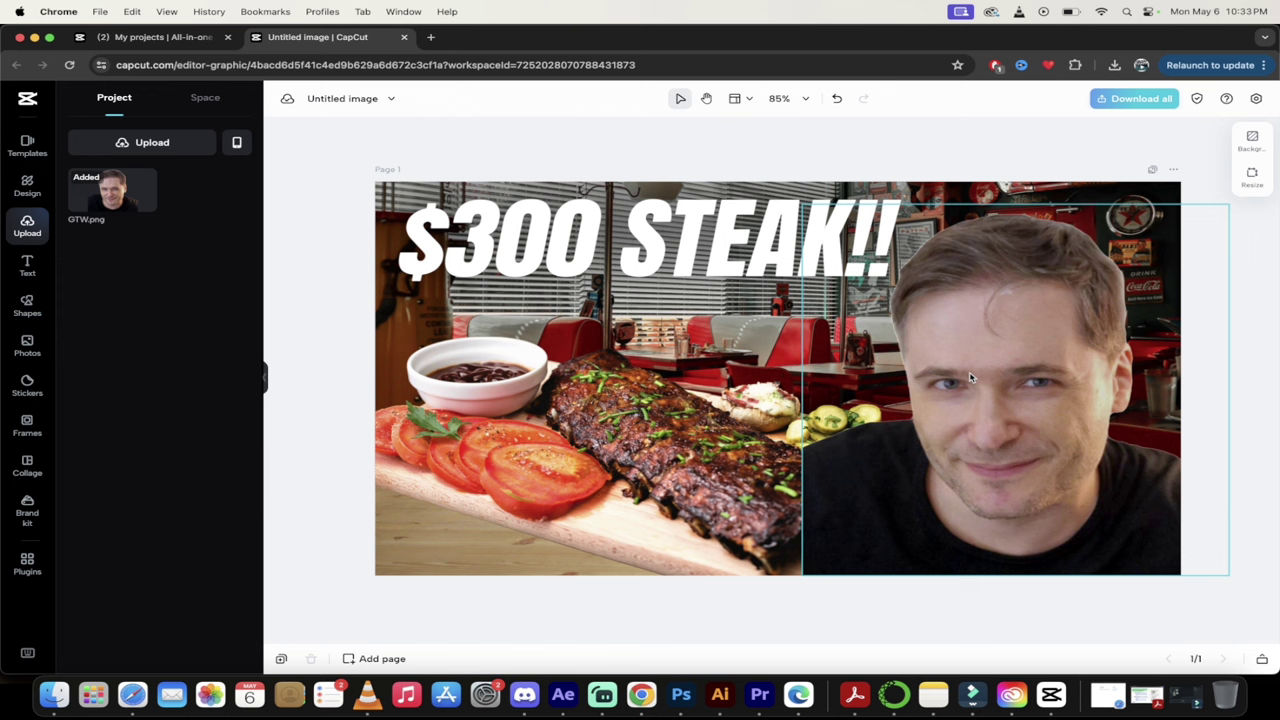
Open the Text panel and scroll through recommended styles like BABYTOY, okay. and Love it
left_click(33, 268)
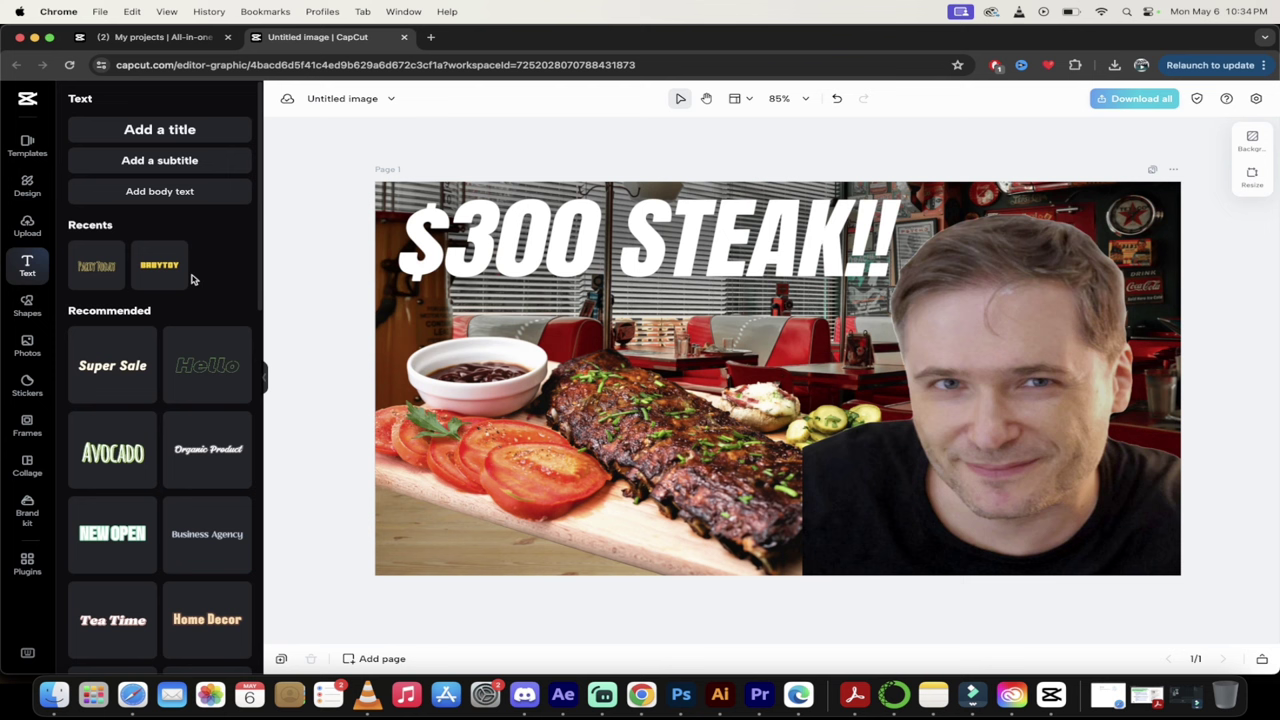
left_click(487, 263)
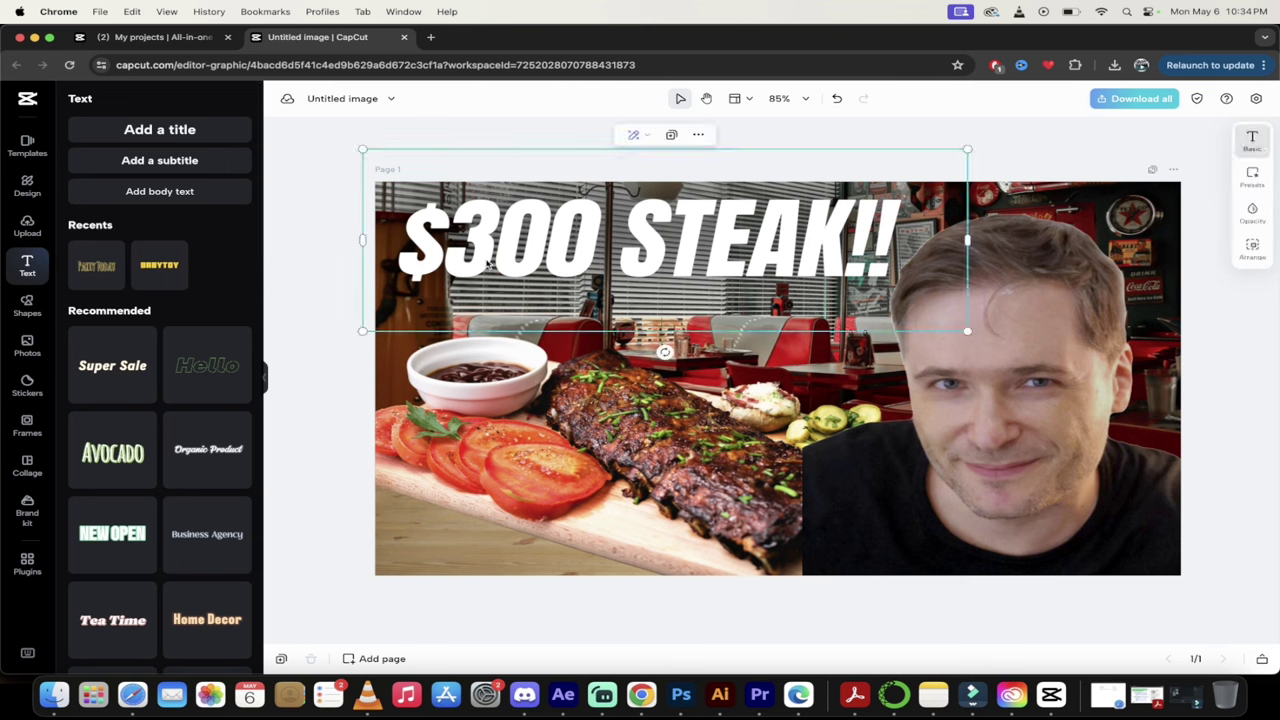
left_click(389, 137)
scroll(145, 350, "down", 2)
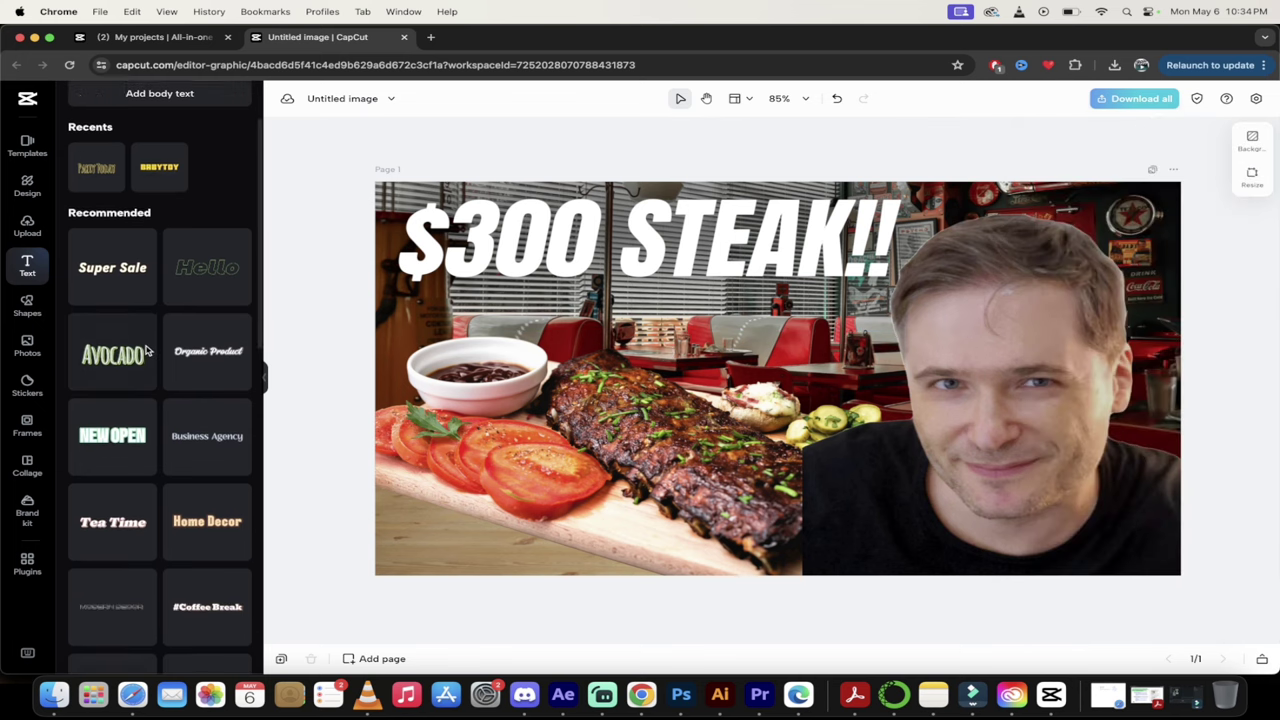
scroll(145, 350, "up", 2)
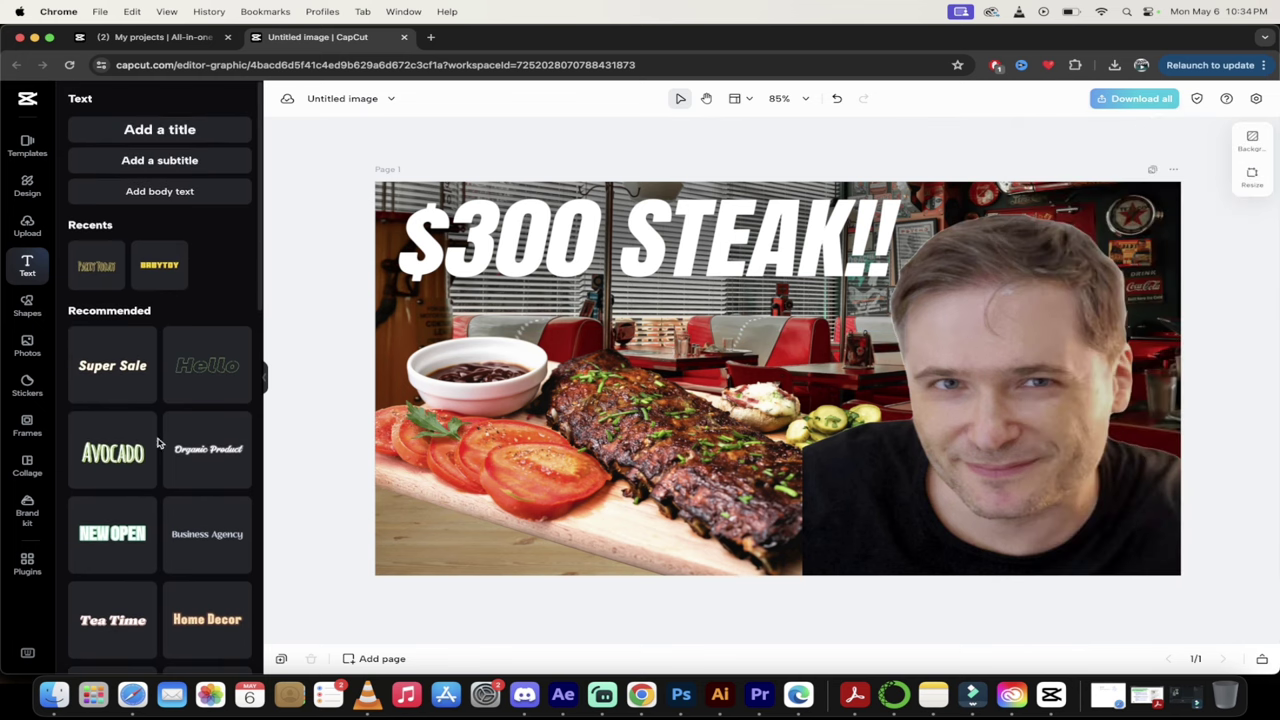
scroll(157, 443, "down", 8)
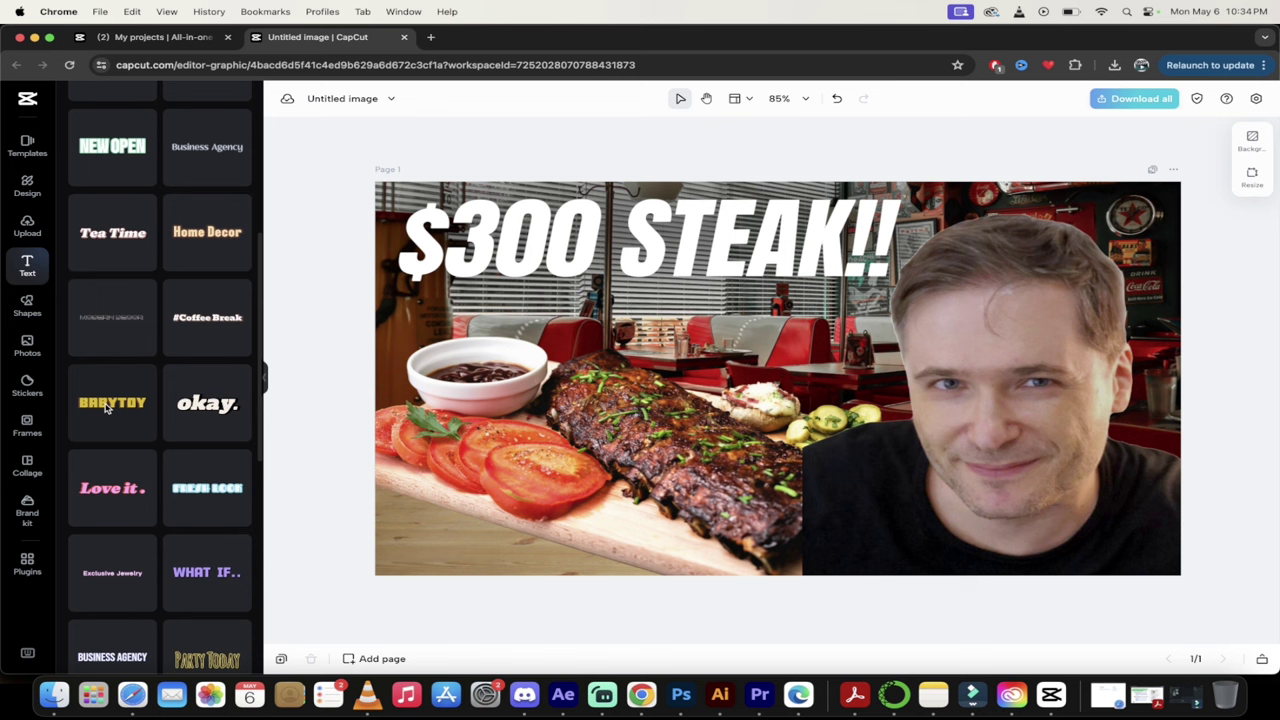
Add the yellow BABYTOY text style and delete the white $300 STEAK!! title
left_click(107, 407)
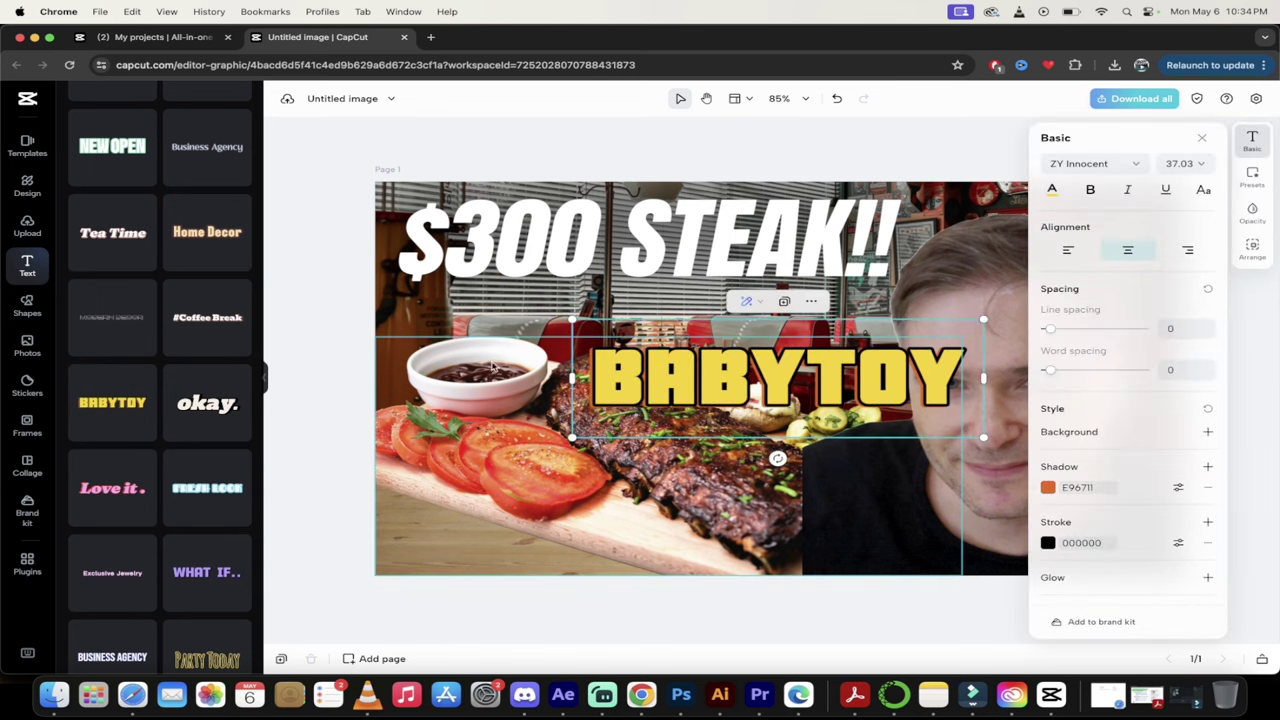
left_click(725, 230)
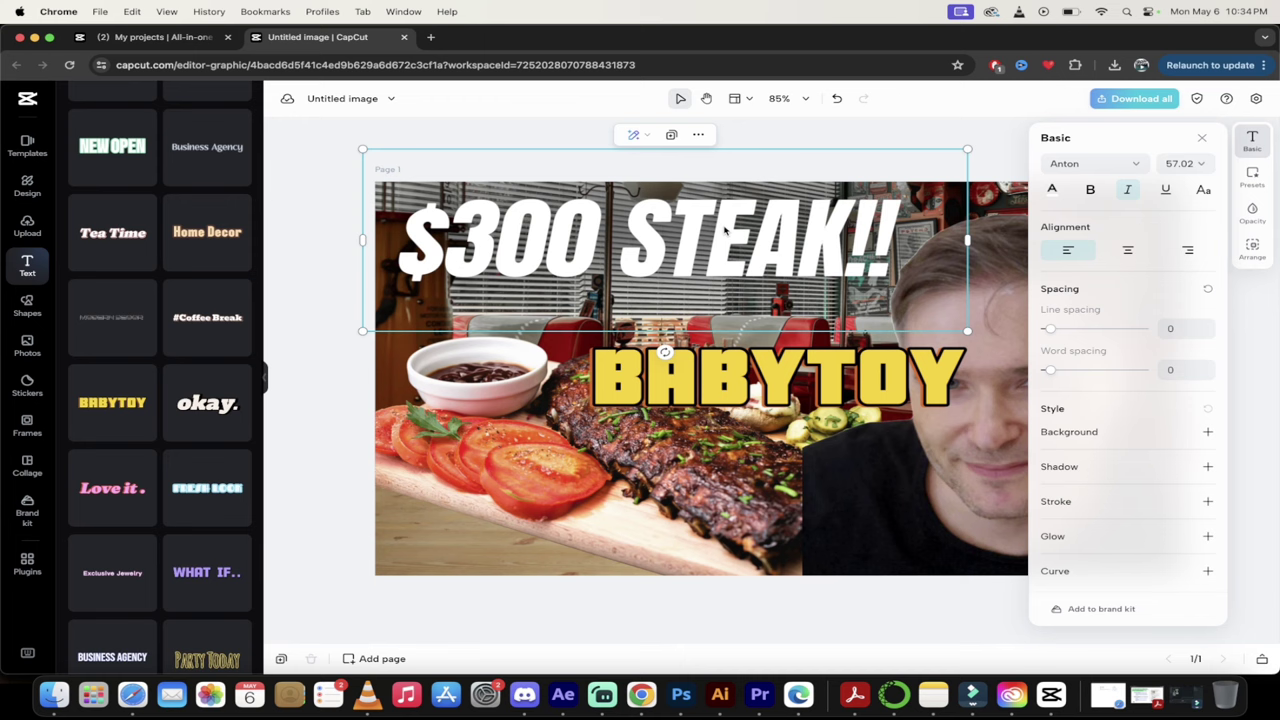
key("BackSpace")
Change the BABYTOY text to '$300 steak' and move it to the thumbnail's top
left_click(740, 370)
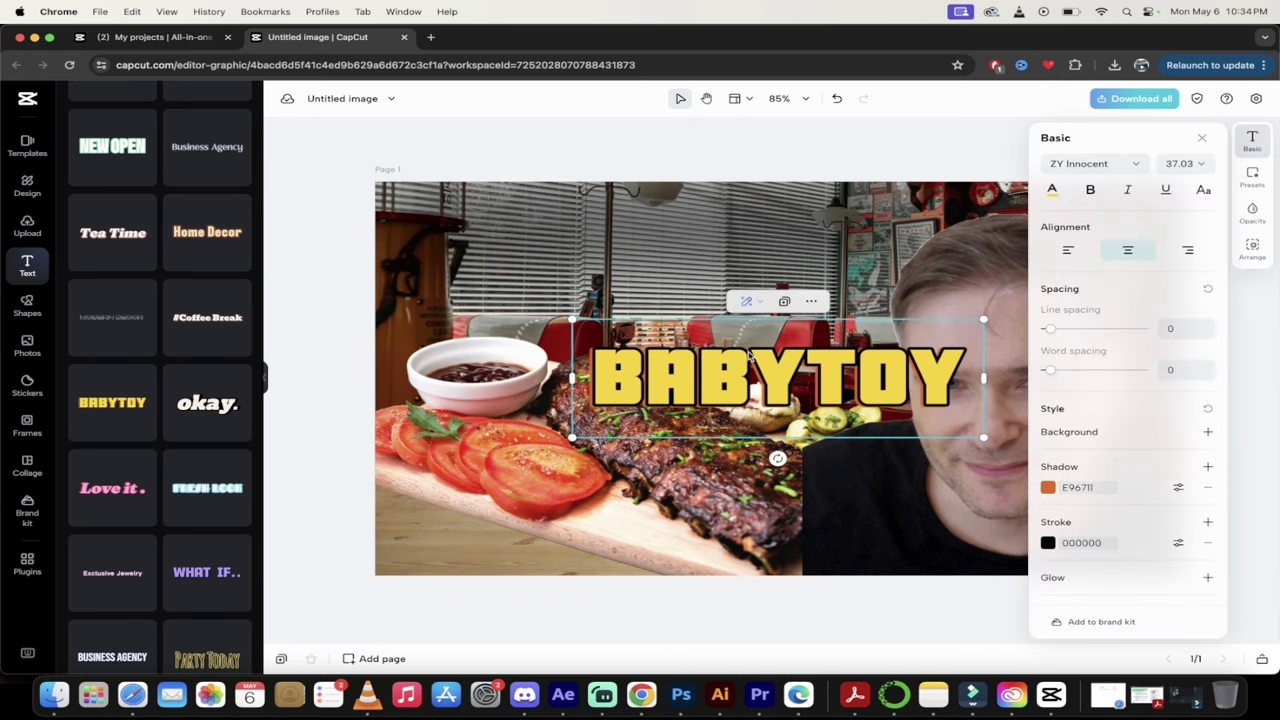
double_click(740, 370)
type("$")
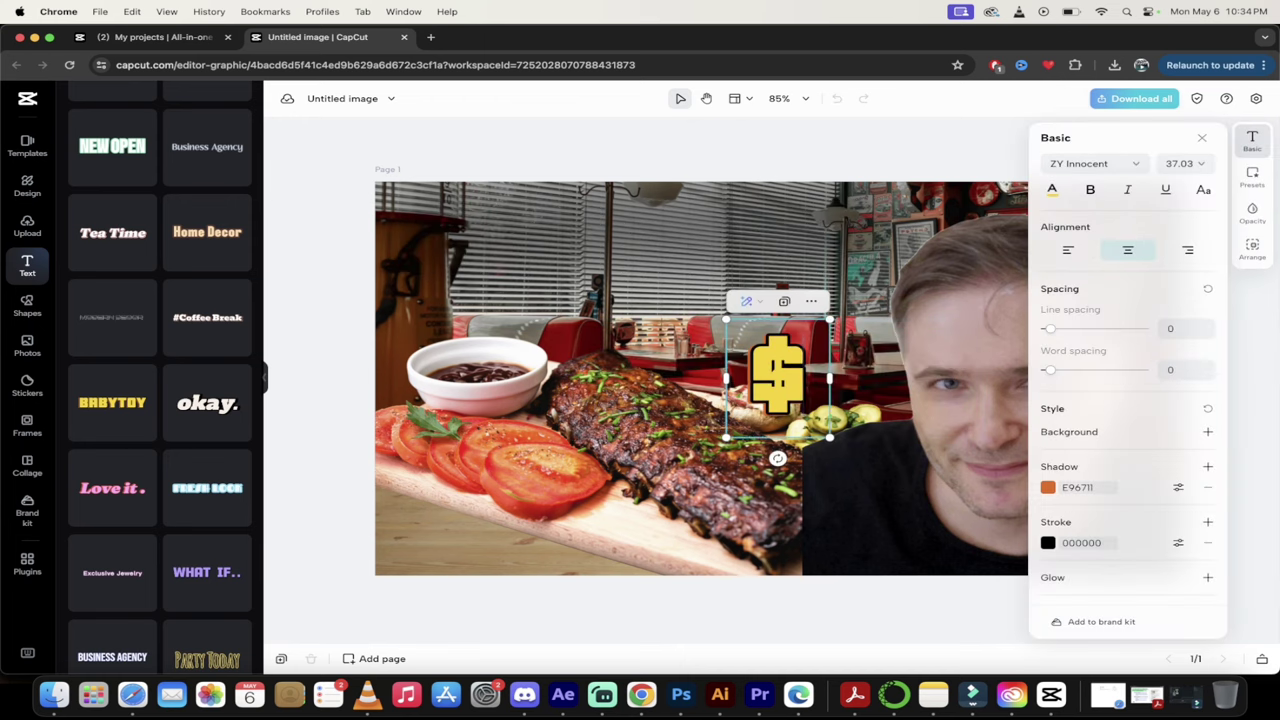
type("300 steak")
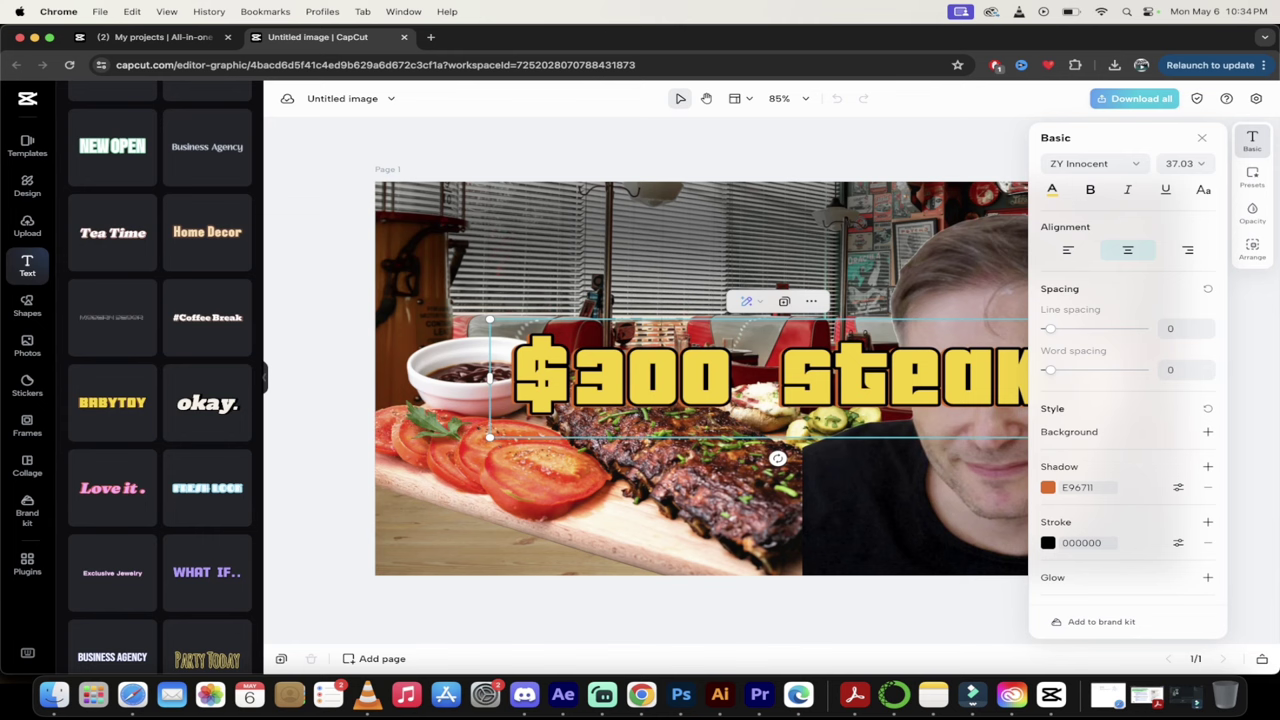
left_click(708, 163)
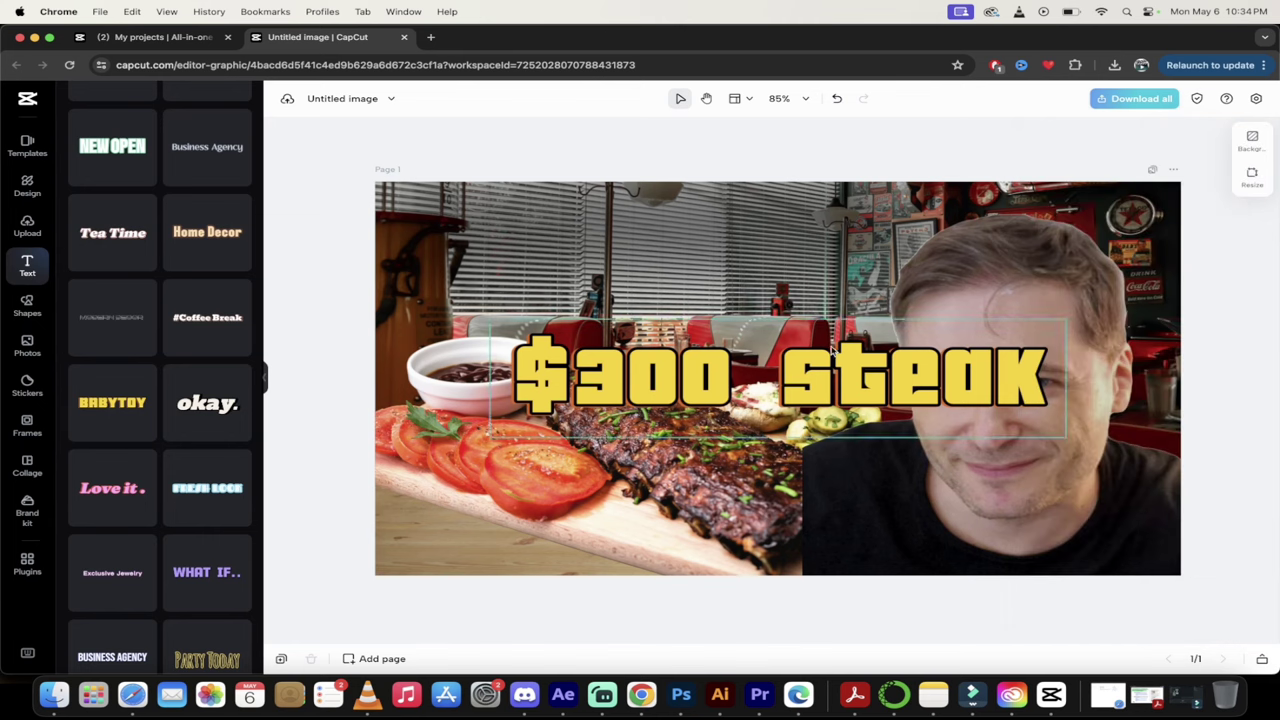
left_click_drag(757, 385, 642, 247)
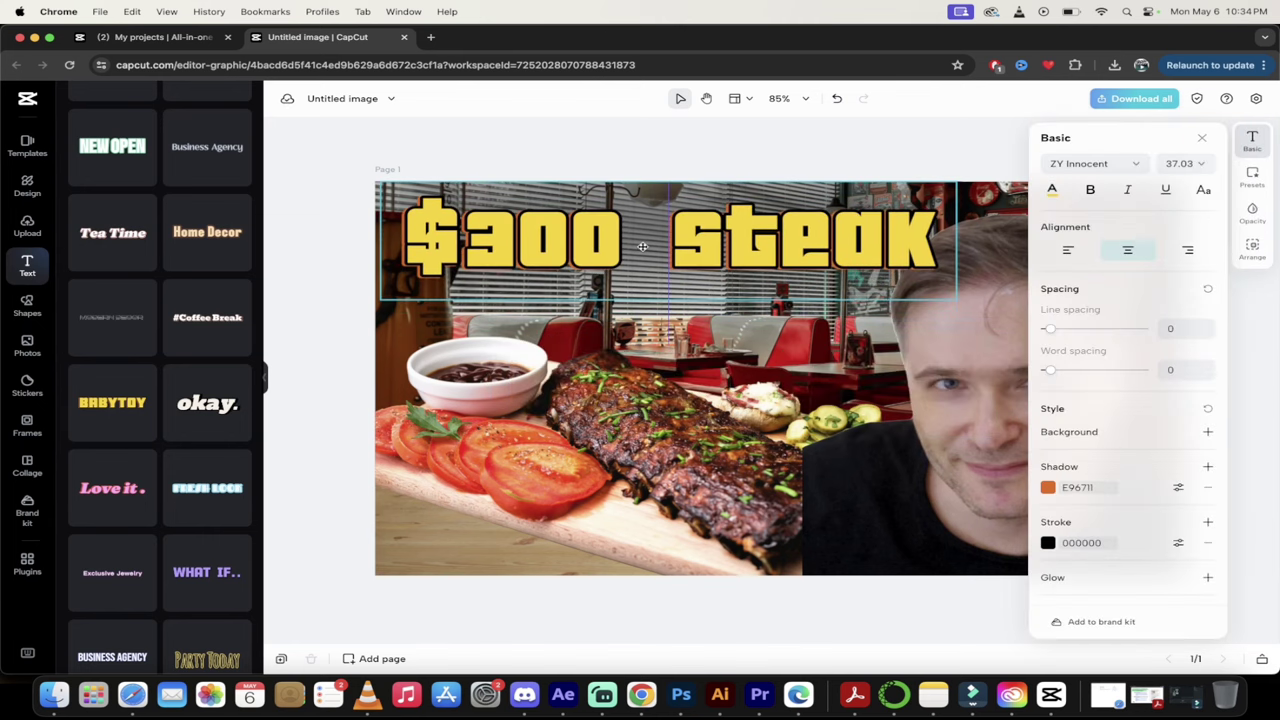
left_click(494, 149)
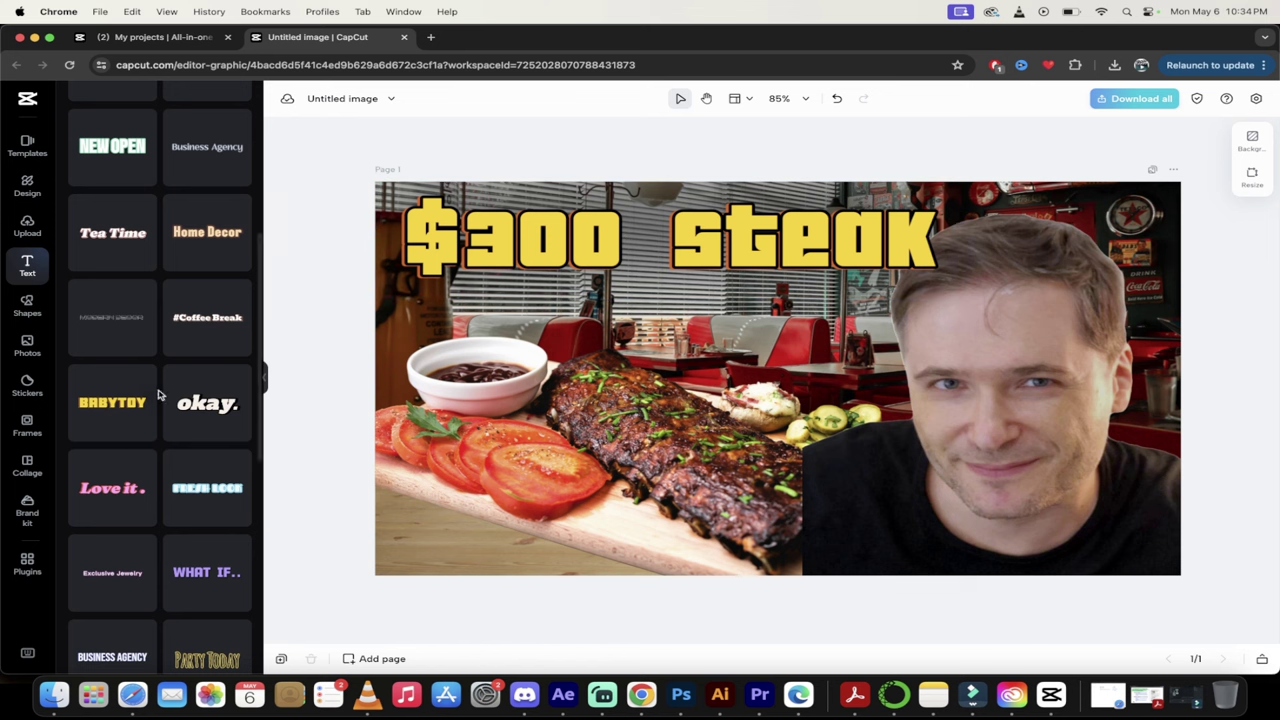
Scroll through the text templates, then look over the Shapes library
scroll(157, 394, "up", 3)
scroll(158, 395, "down", 5)
scroll(158, 394, "down", 6)
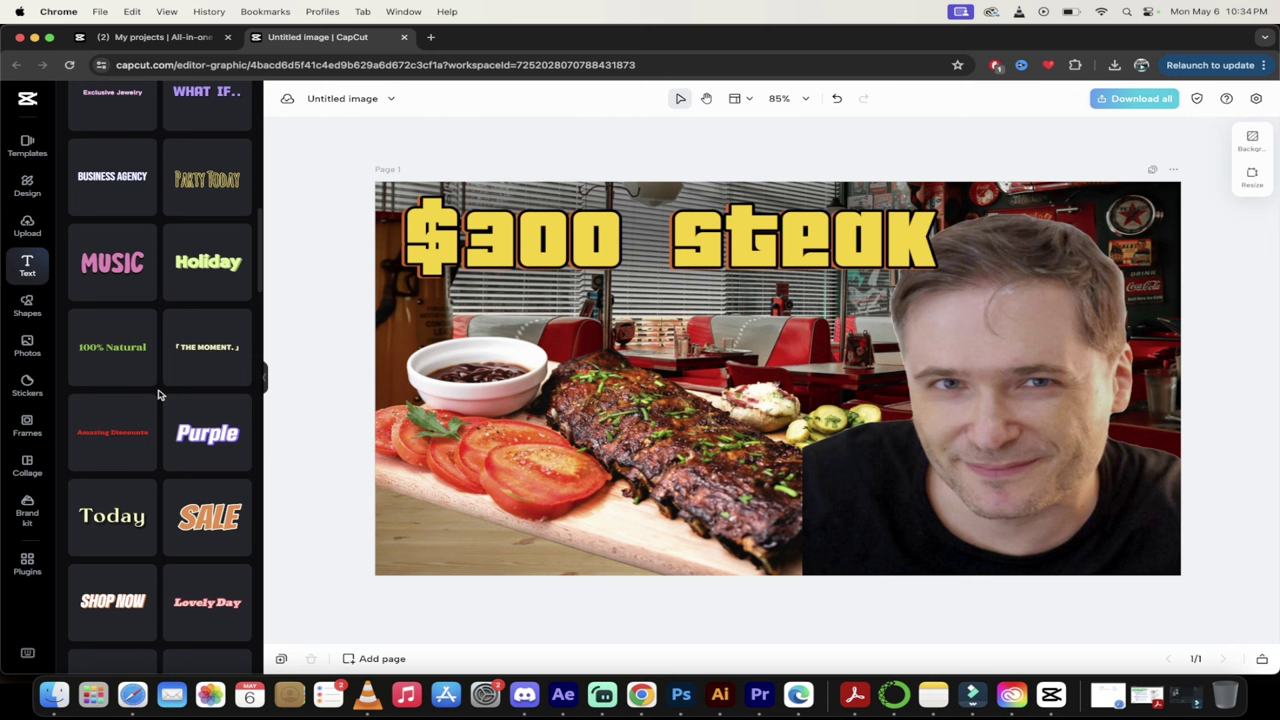
scroll(157, 394, "down", 1)
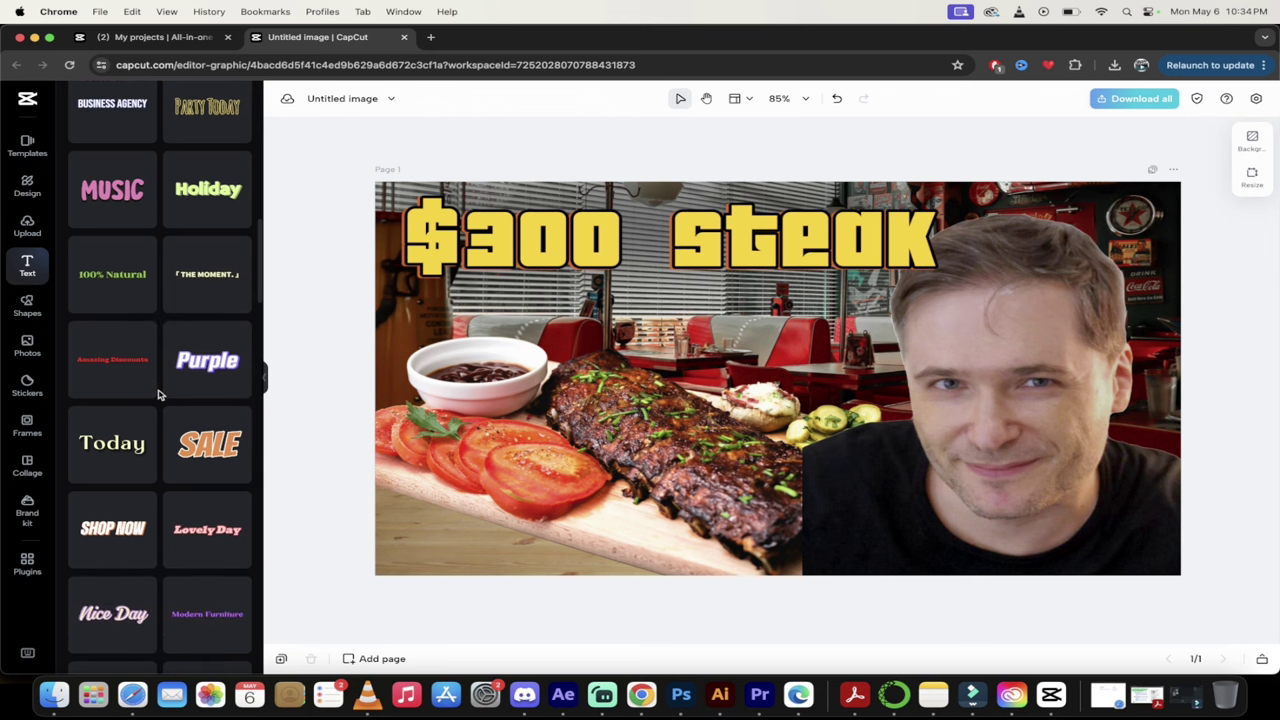
scroll(158, 394, "down", 1)
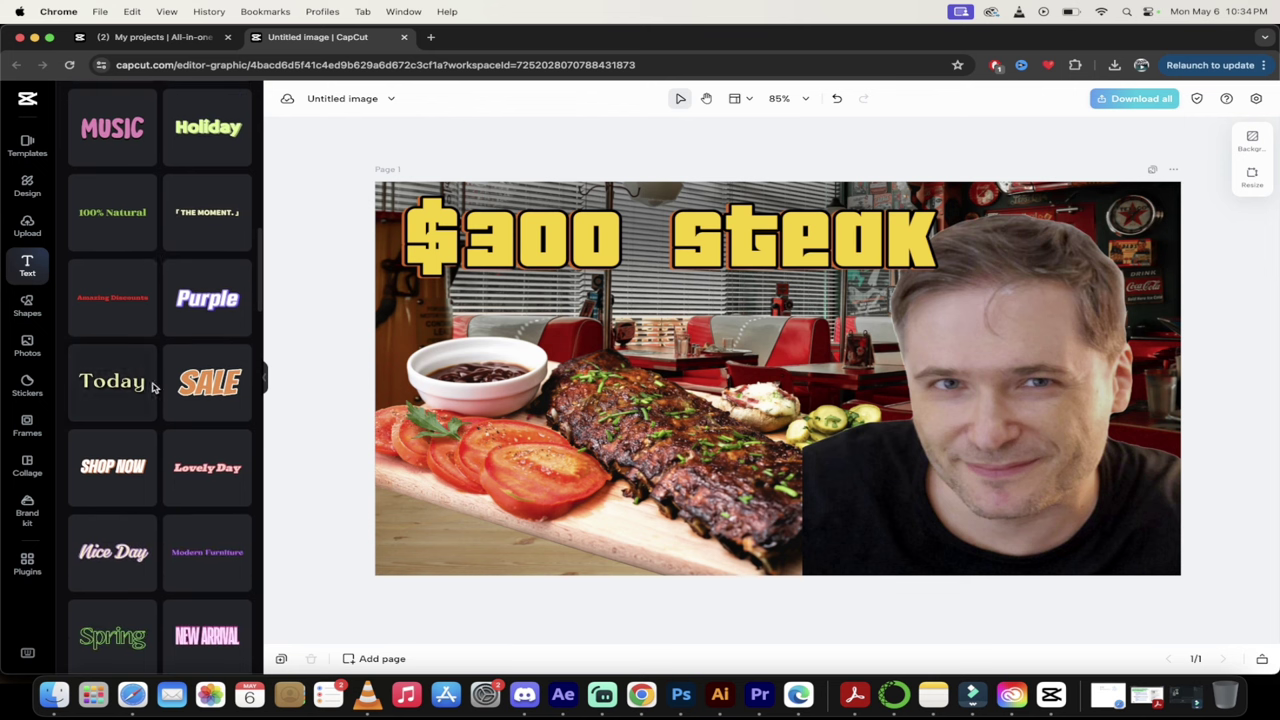
left_click(29, 311)
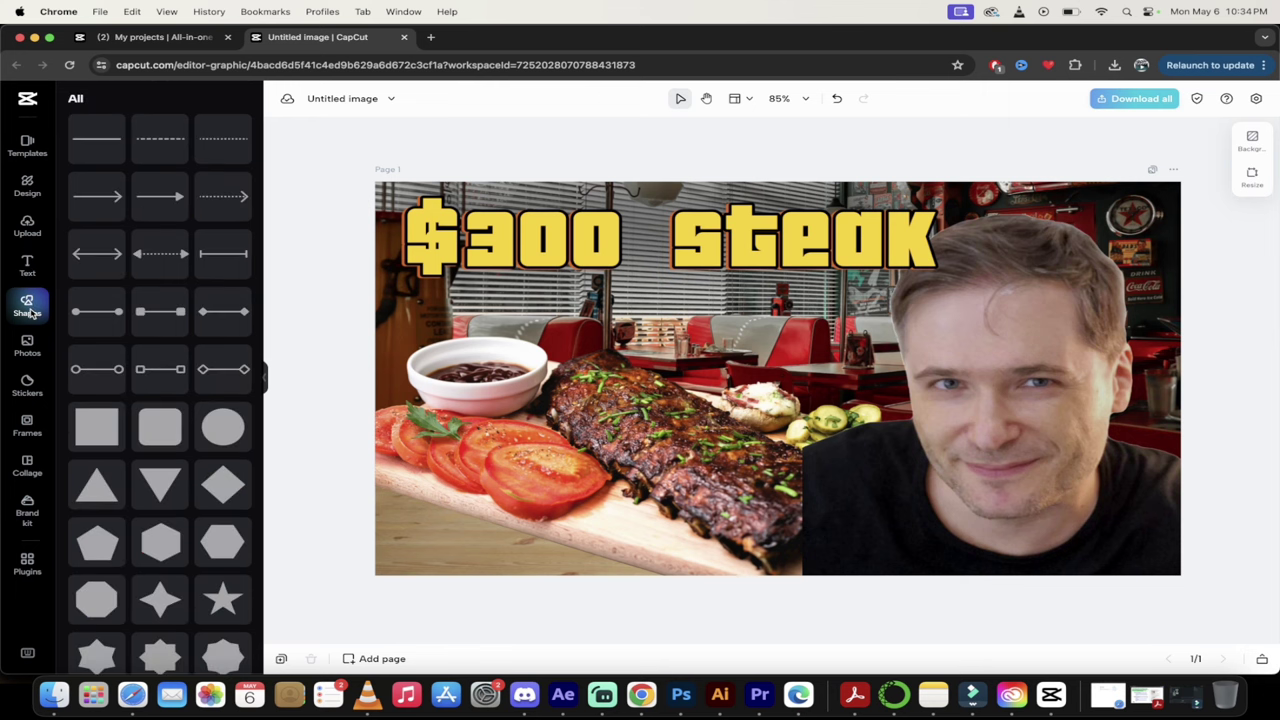
scroll(124, 443, "down", 1)
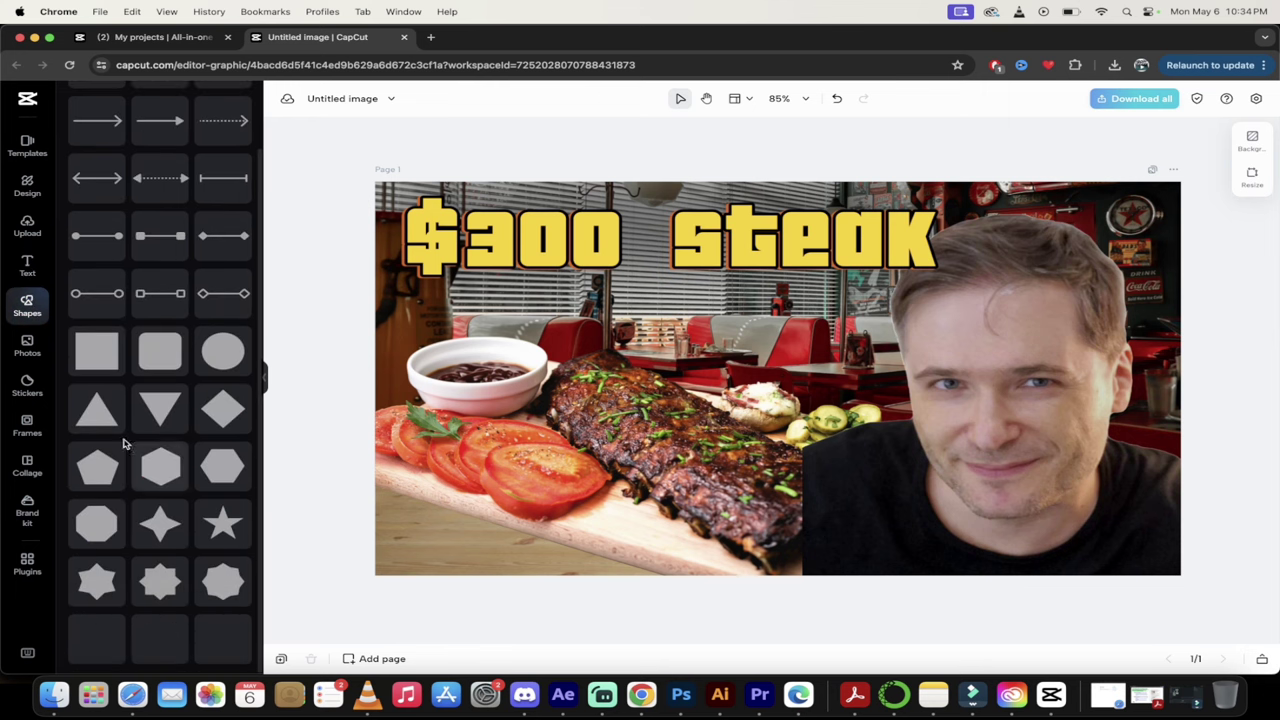
Browse the recommended images in the Photos stock library
left_click(27, 343)
scroll(200, 421, "down", 2)
scroll(200, 421, "up", 2)
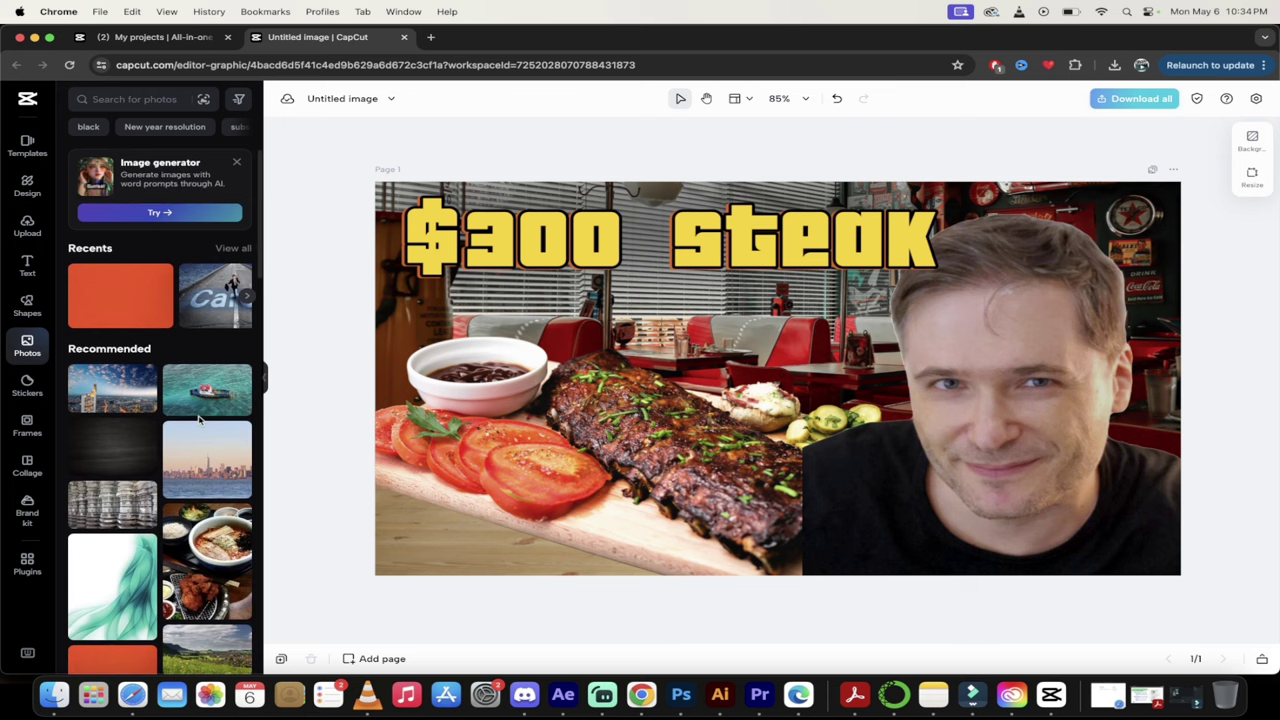
scroll(200, 425, "down", 6)
scroll(199, 421, "down", 1)
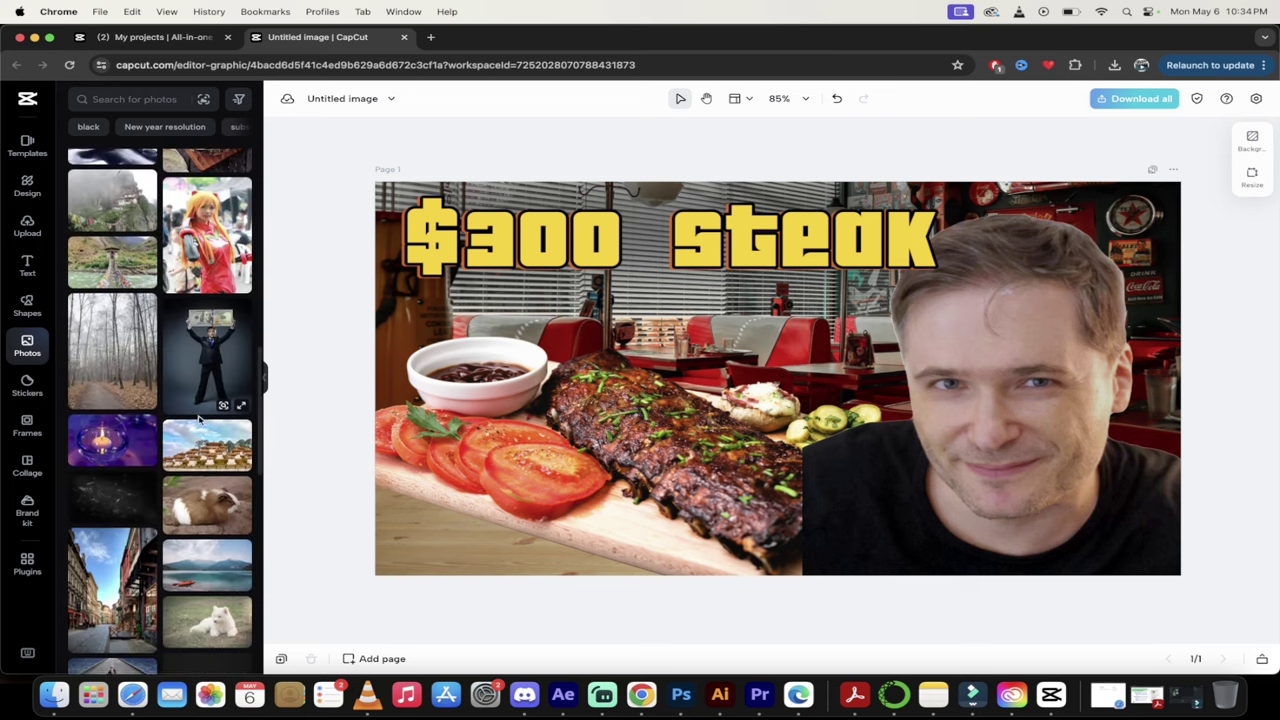
scroll(178, 522, "down", 3)
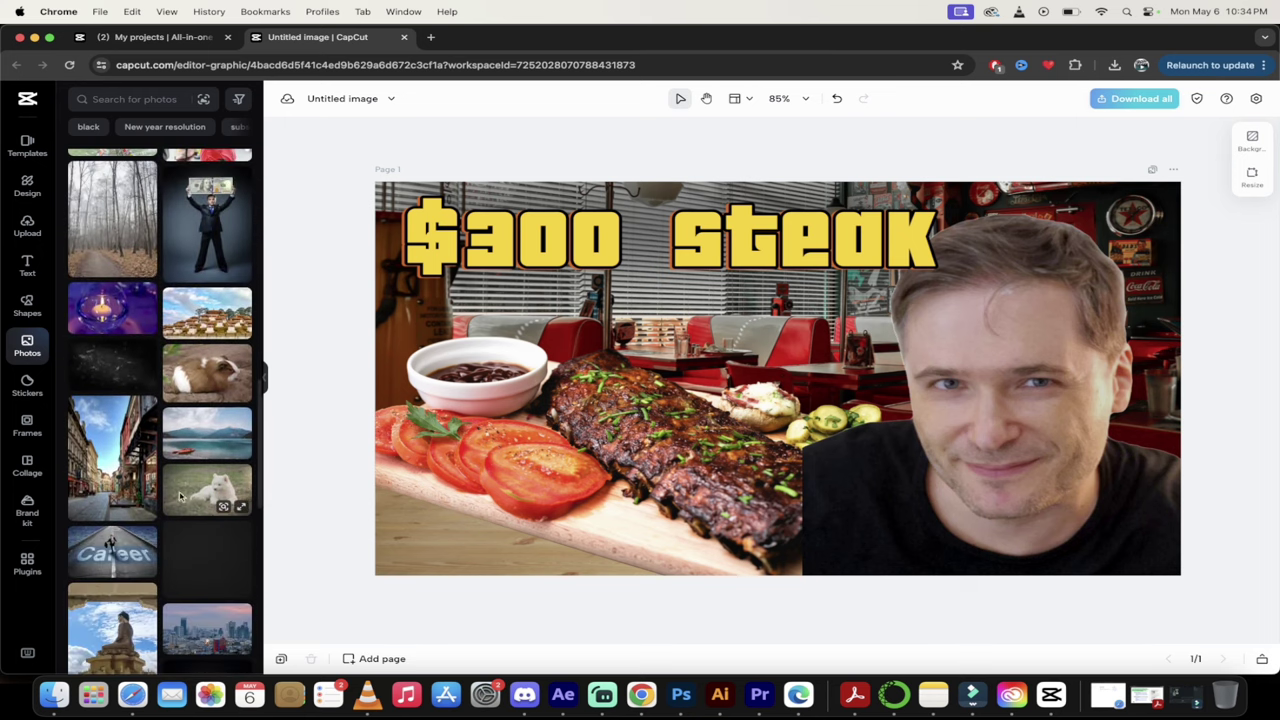
scroll(211, 460, "down", 5)
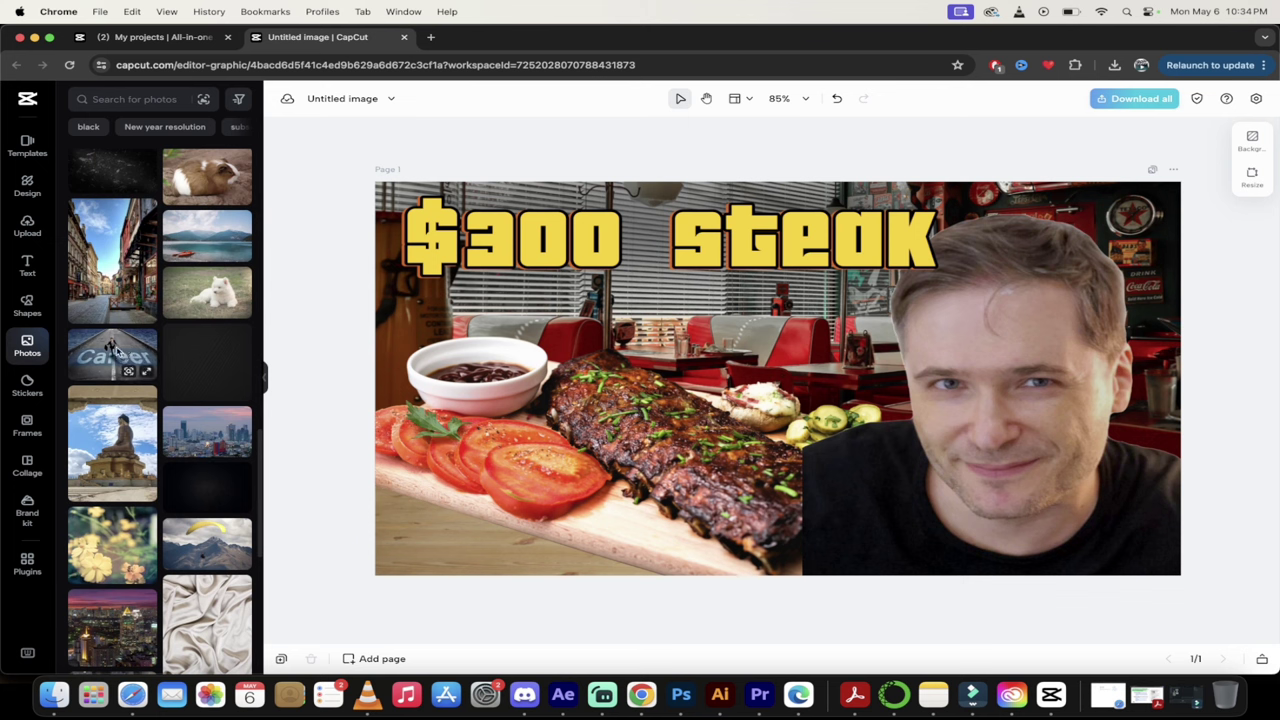
scroll(245, 470, "down", 3)
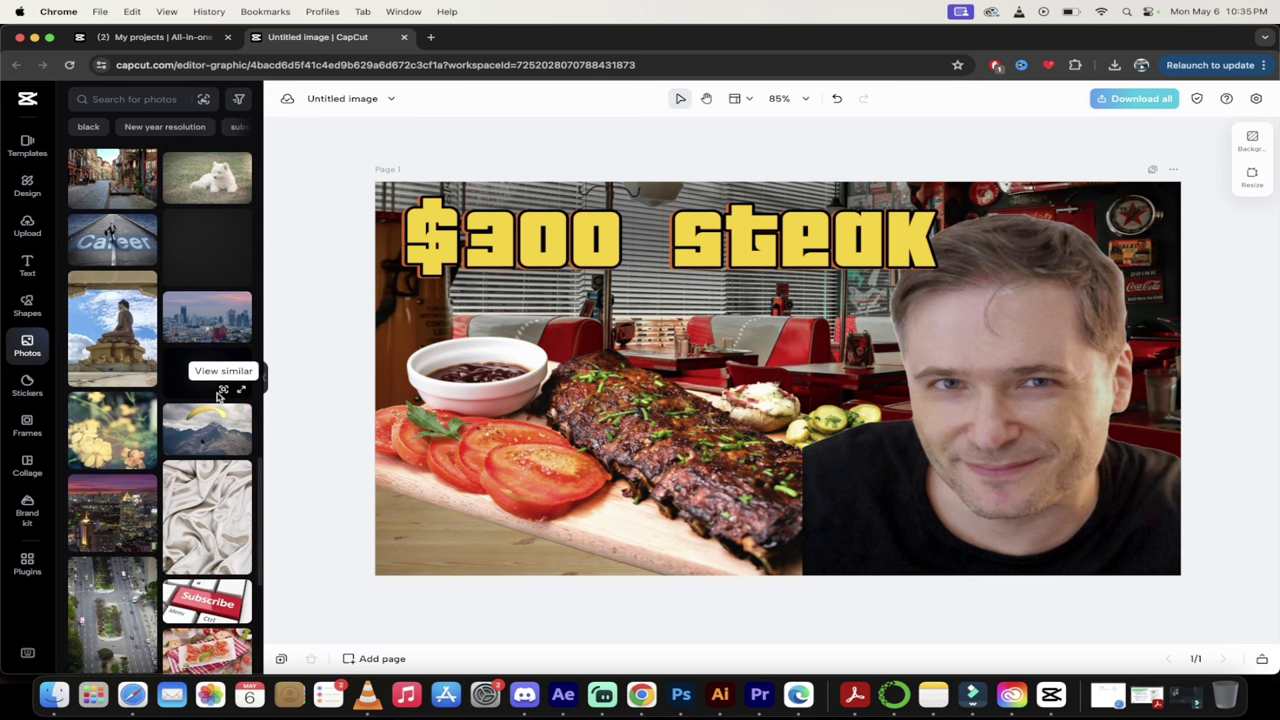
Add an enlarged arch frame on the thumbnail's right and drop the uploaded face photo into it
left_click(27, 383)
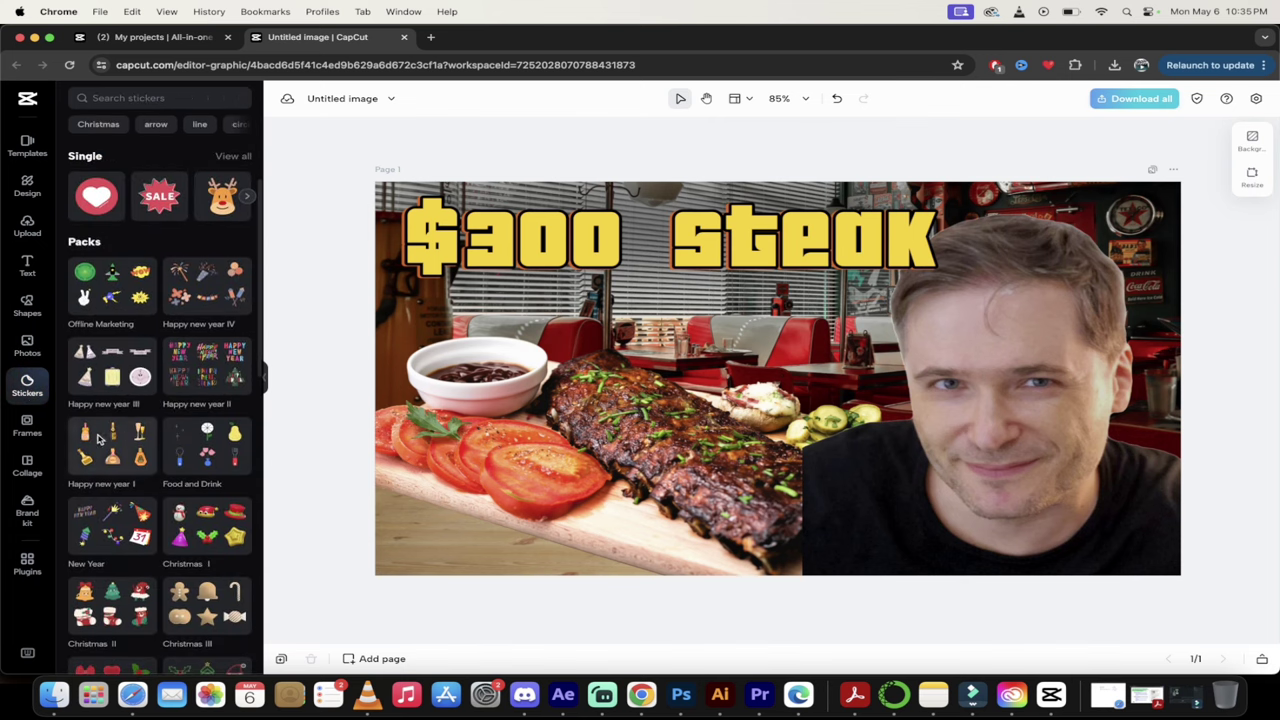
left_click(27, 425)
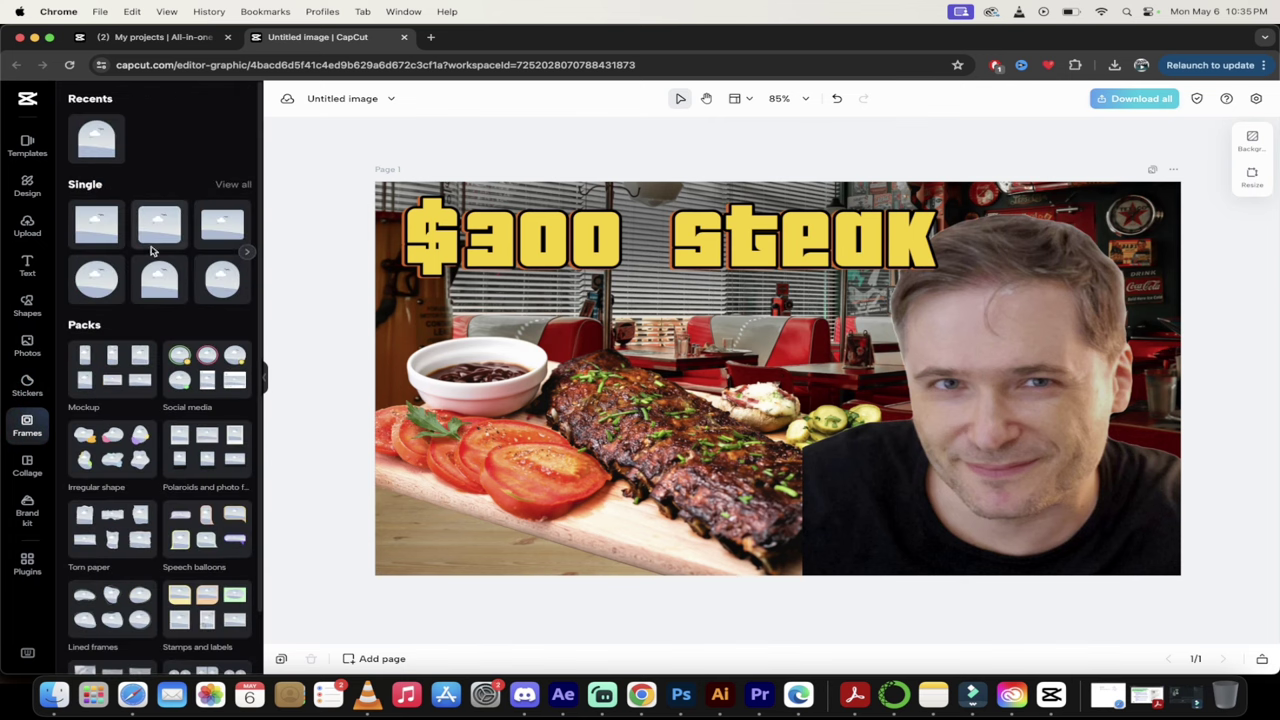
left_click(165, 285)
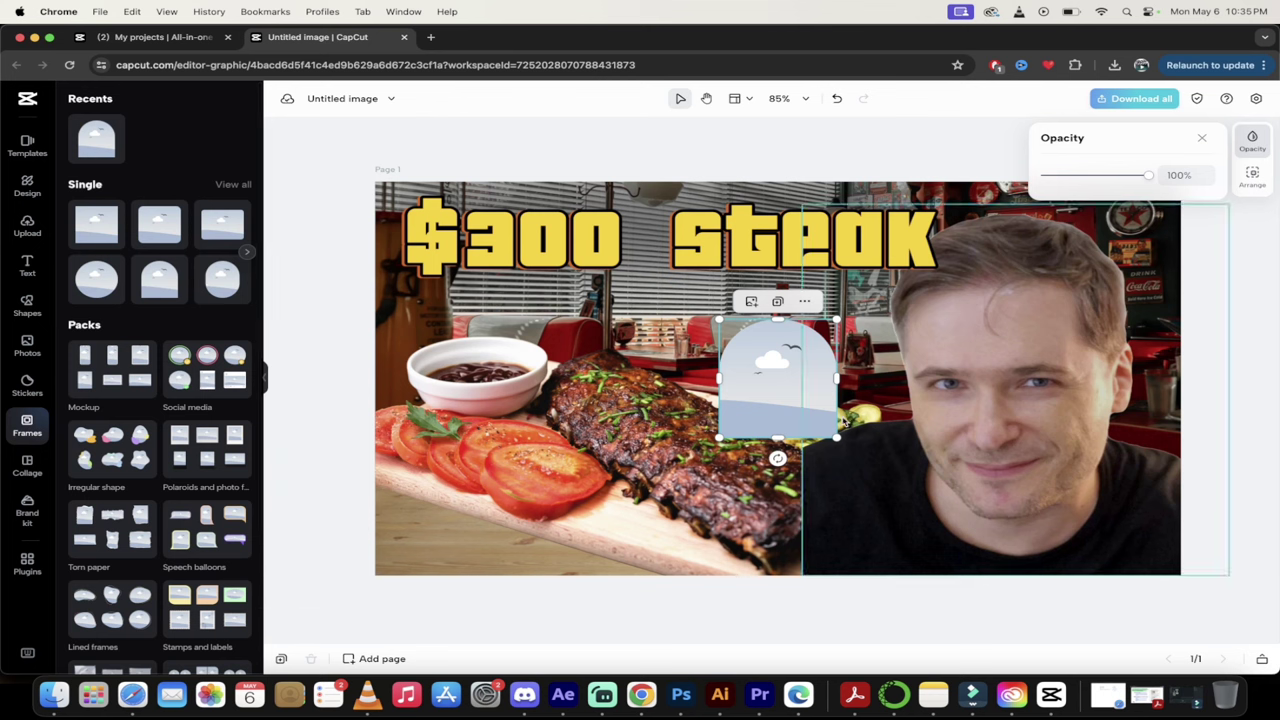
left_click_drag(836, 437, 1205, 608)
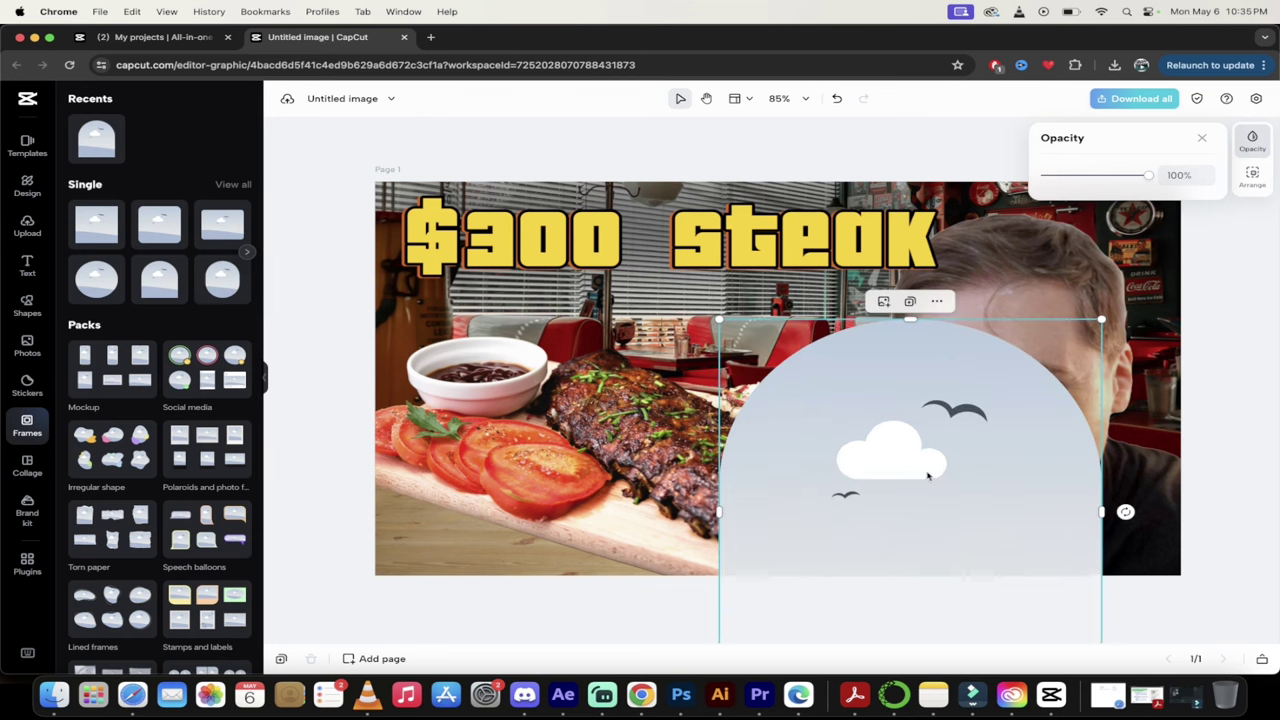
left_click_drag(926, 483, 1006, 343)
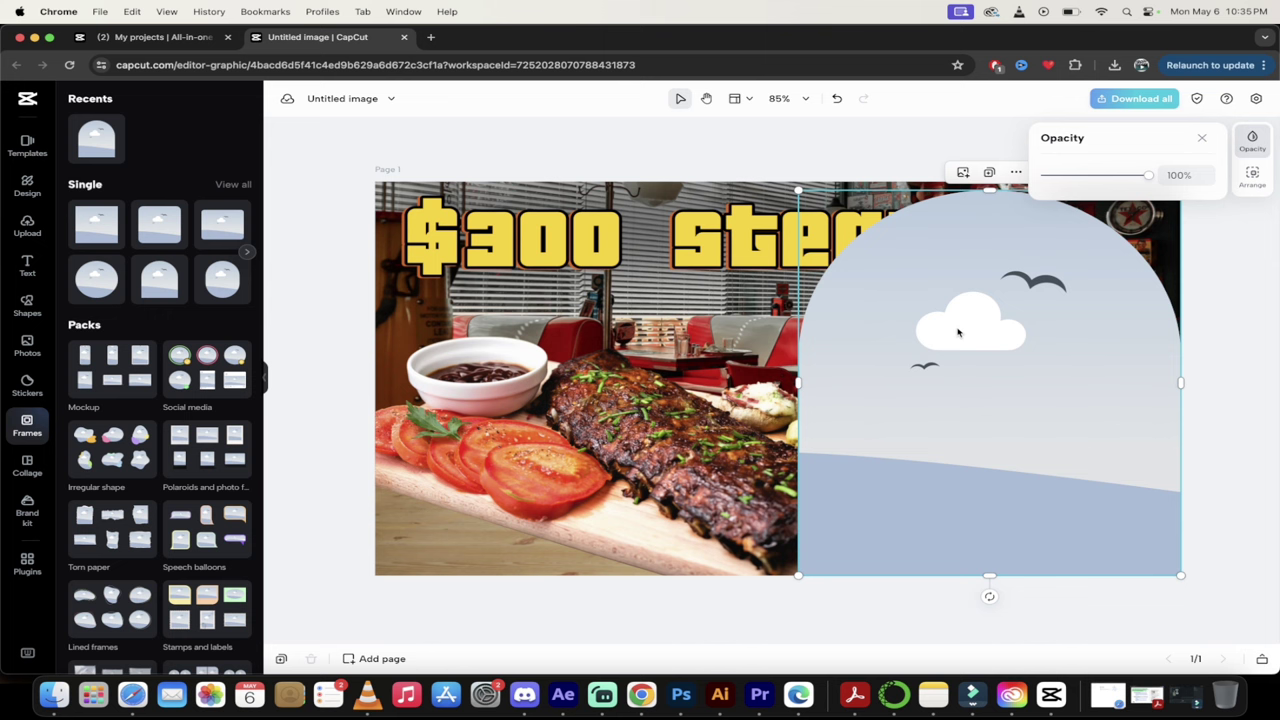
left_click(36, 223)
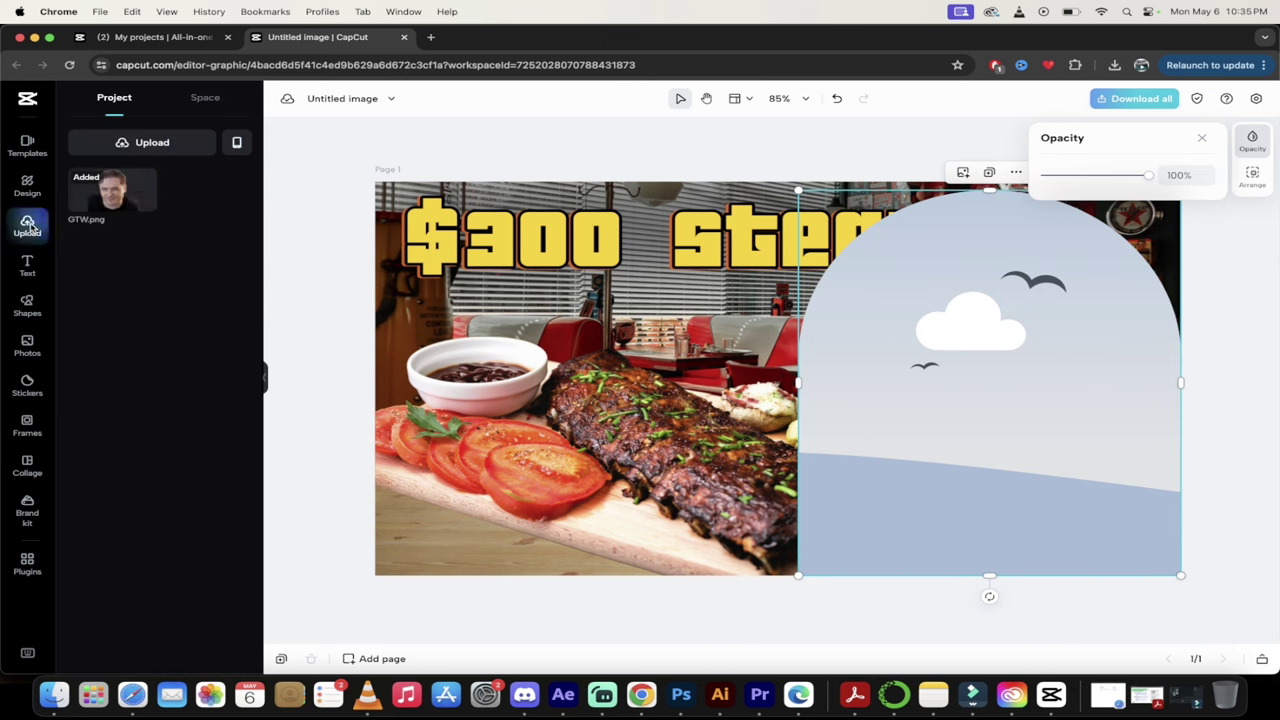
left_click_drag(117, 200, 950, 375)
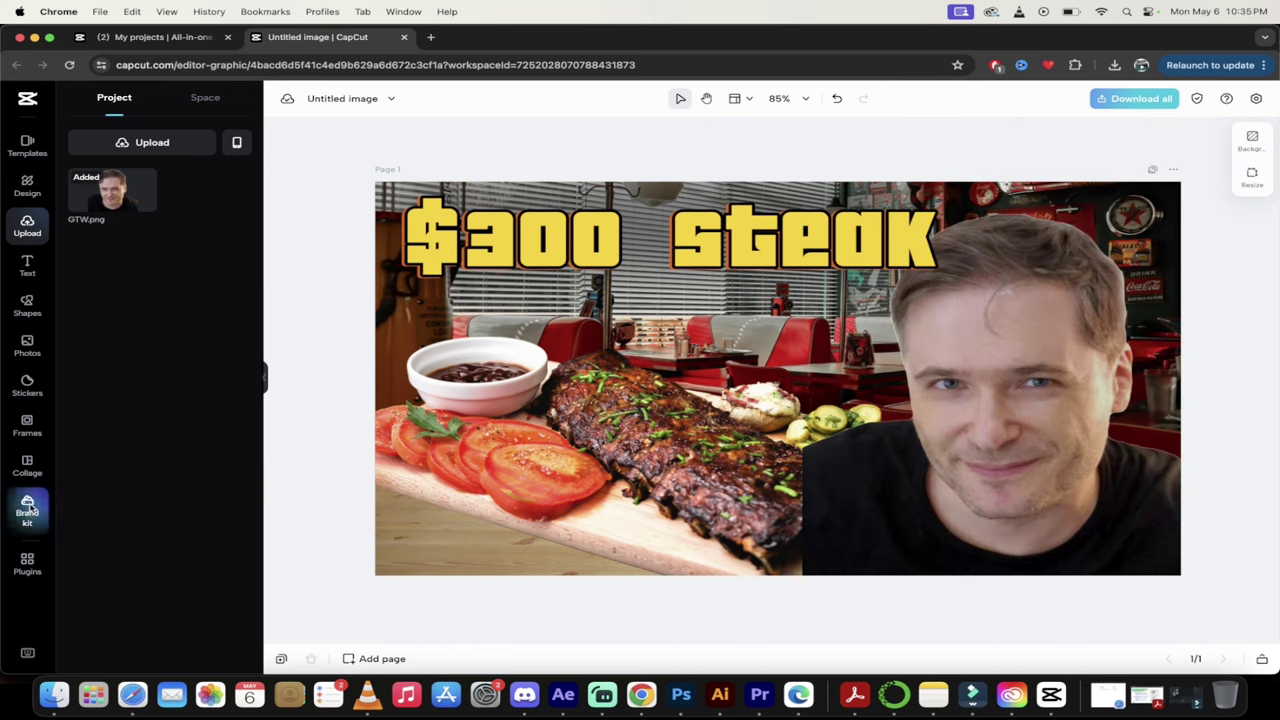
Show the Collage library of multi-photo layouts
left_click(33, 472)
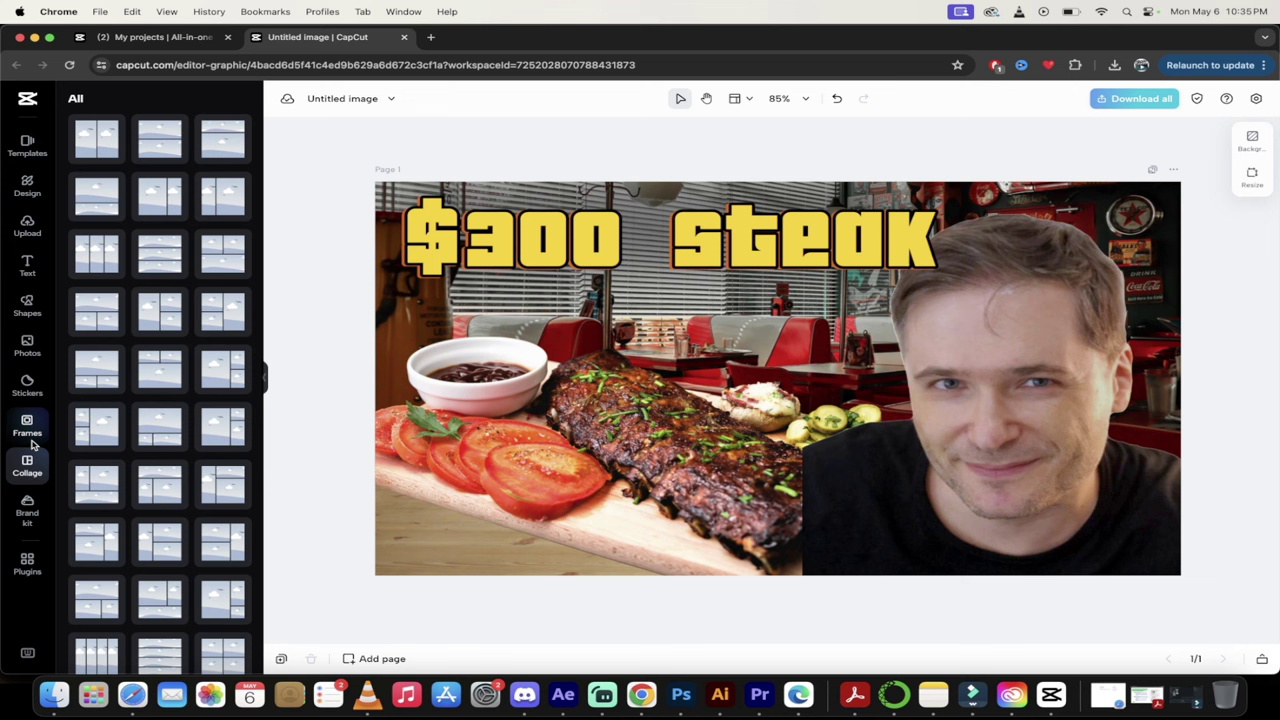